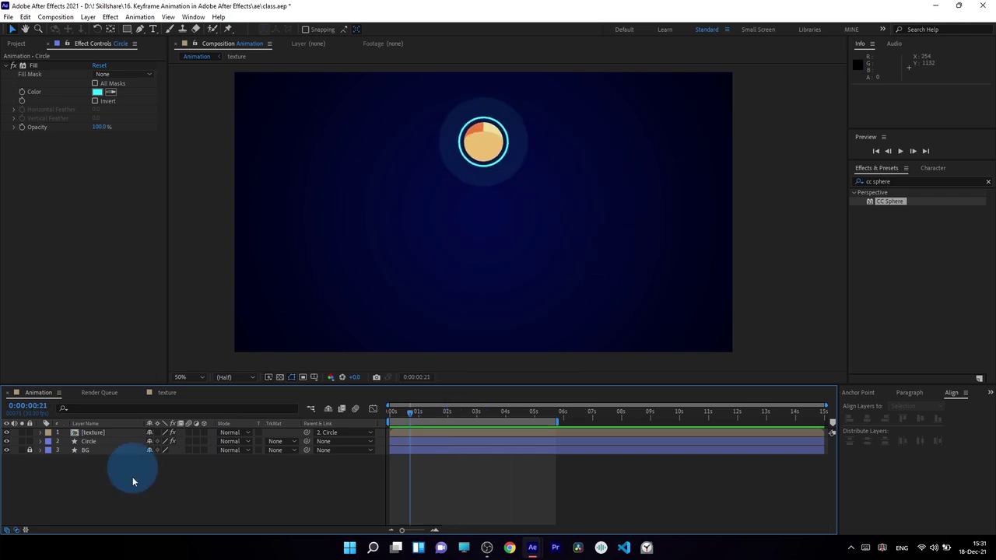
{"action": "left_click", "coordinate": [158, 491]}
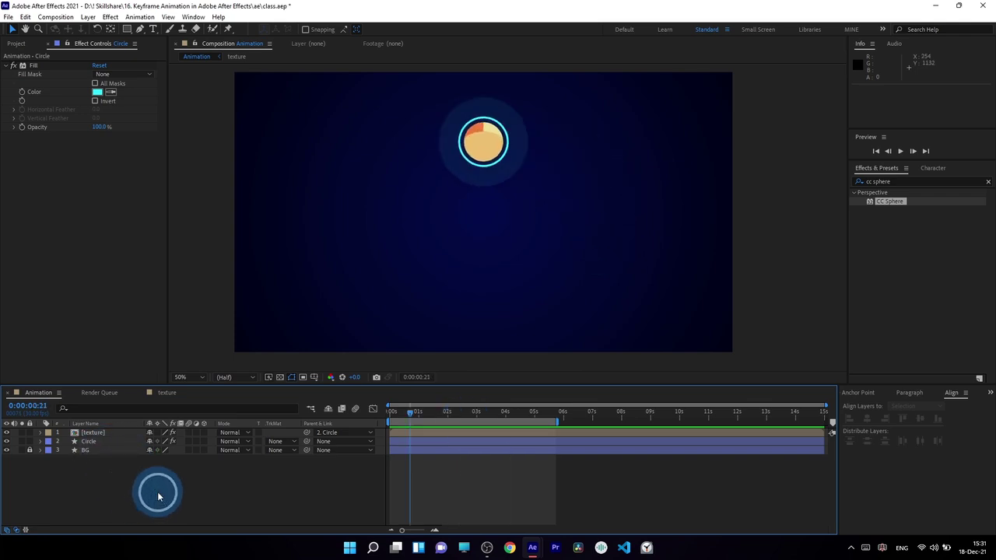
{"action": "left_click", "coordinate": [88, 455]}
{"action": "left_click", "coordinate": [113, 454]}
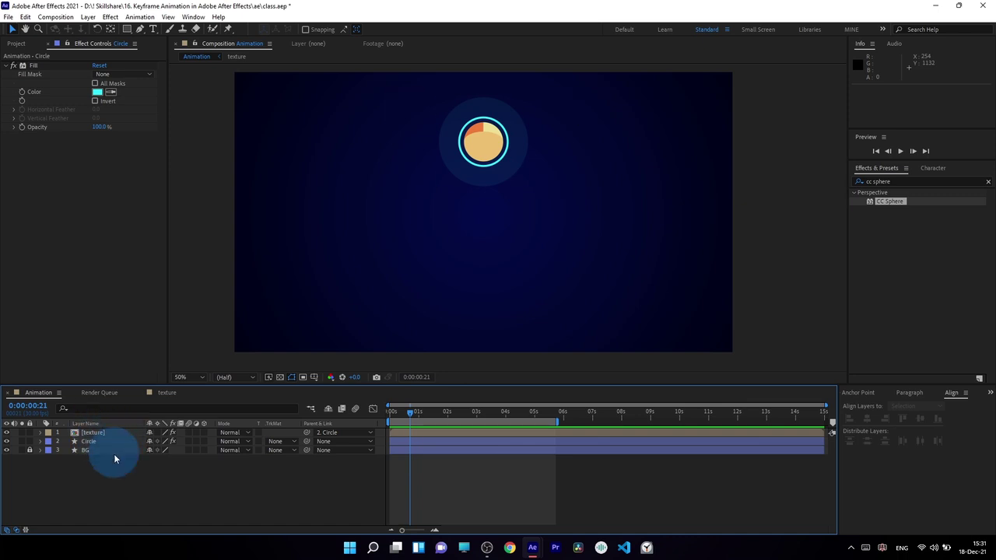
{"action": "left_click", "coordinate": [164, 231]}
Activate the Pen tool and turn on the Title/Action Safe guides in the composition view.
{"action": "left_click", "coordinate": [141, 30]}
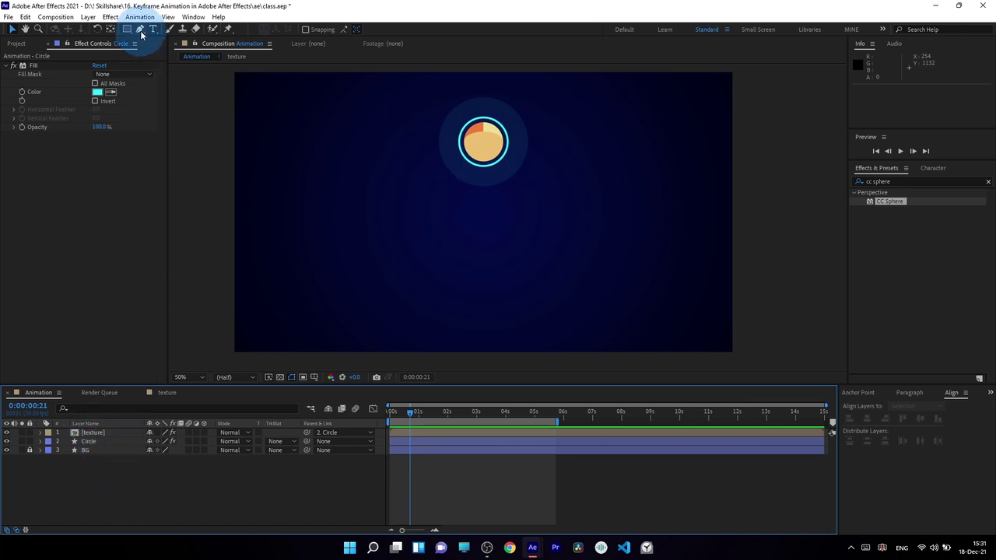
{"action": "left_click", "coordinate": [315, 376]}
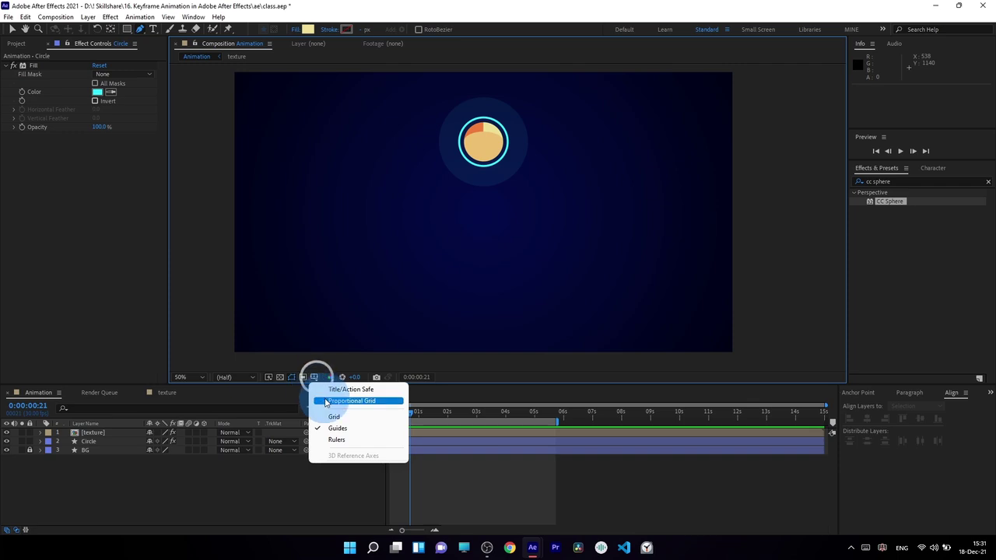
{"action": "left_click", "coordinate": [333, 391]}
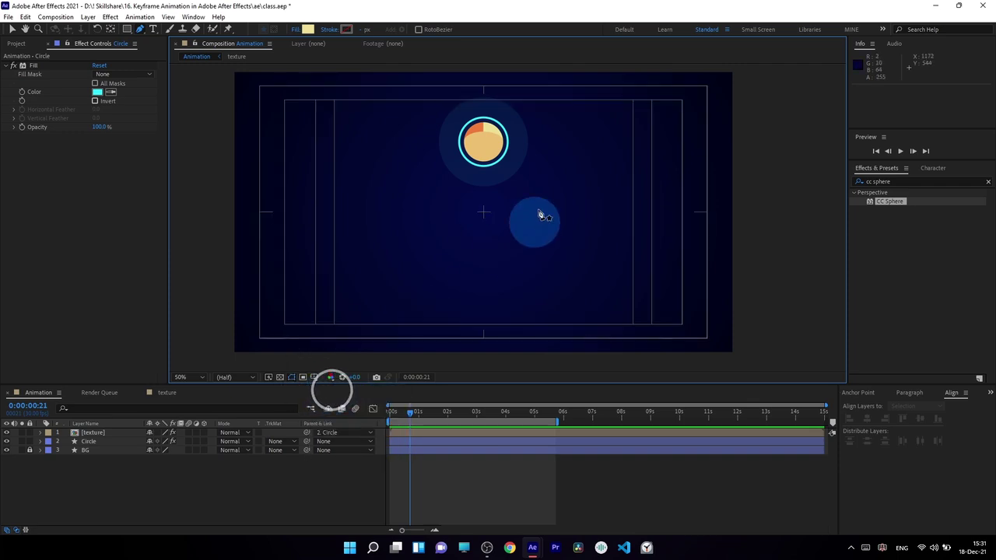
Draw a straight vertical path with the Pen tool from the composition's centre mark up to the centre of the textured circle.
{"action": "scroll", "coordinate": [506, 214], "scroll_direction": "up", "scroll_amount": 2}
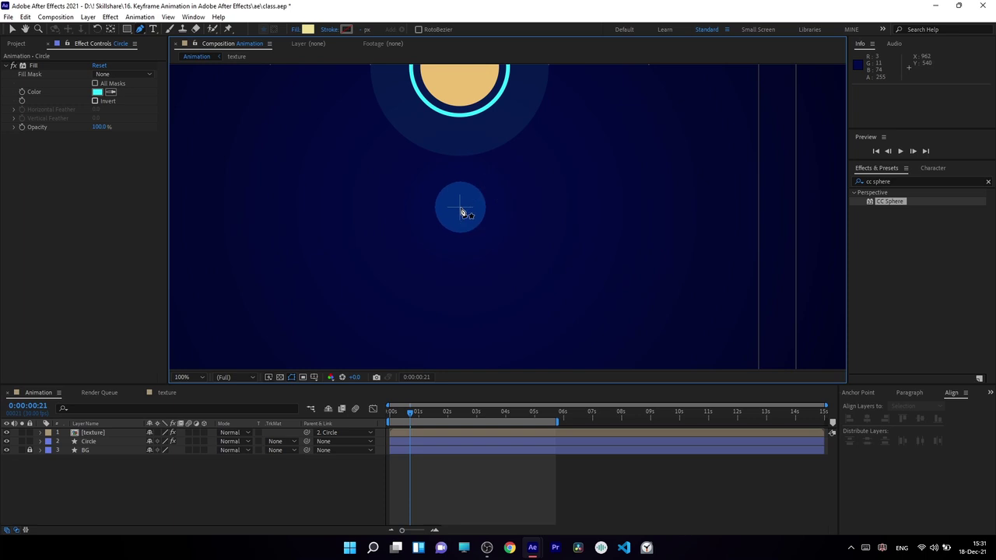
{"action": "left_click", "coordinate": [463, 211]}
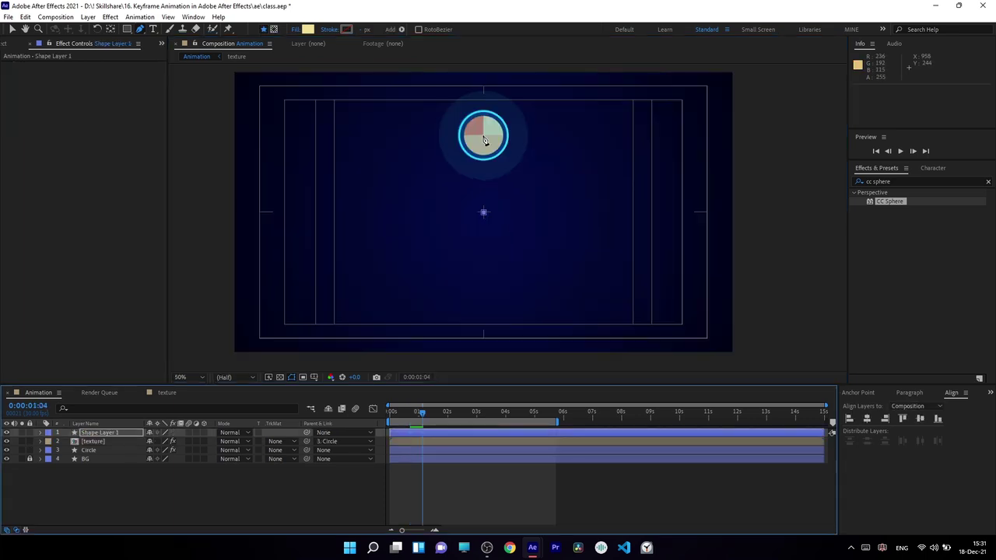
{"action": "key", "text": "shift"}
{"action": "key", "text": "shift"}
{"action": "key", "text": "shift"}
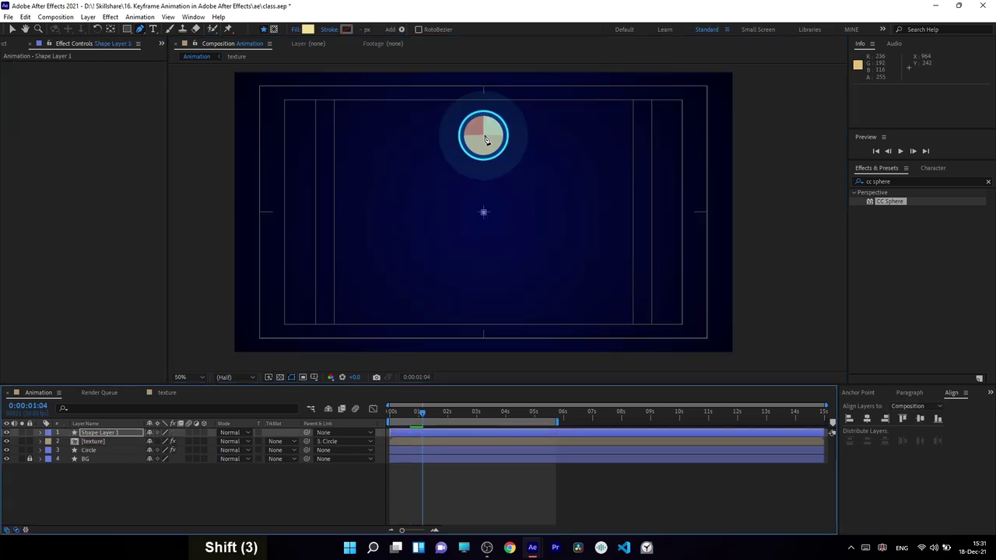
{"action": "key", "text": "shift"}
{"action": "mouse_move", "coordinate": [484, 211]}
{"action": "left_mouse_down"}
{"action": "mouse_move", "coordinate": [474, 223]}
{"action": "mouse_move", "coordinate": [485, 210]}
{"action": "mouse_move", "coordinate": [477, 137]}
{"action": "mouse_move", "coordinate": [490, 134]}
{"action": "mouse_move", "coordinate": [483, 213]}
{"action": "mouse_move", "coordinate": [506, 187]}
{"action": "mouse_move", "coordinate": [467, 189]}
{"action": "mouse_move", "coordinate": [481, 137]}
{"action": "left_mouse_up"}
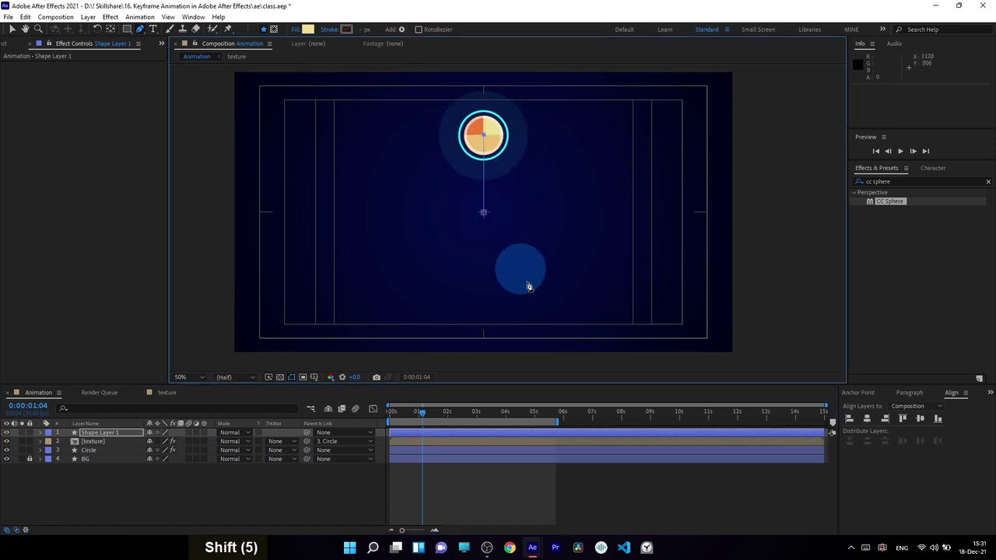
Rename the new shape layer "path 1".
{"action": "left_click", "coordinate": [111, 438]}
{"action": "left_click", "coordinate": [114, 435]}
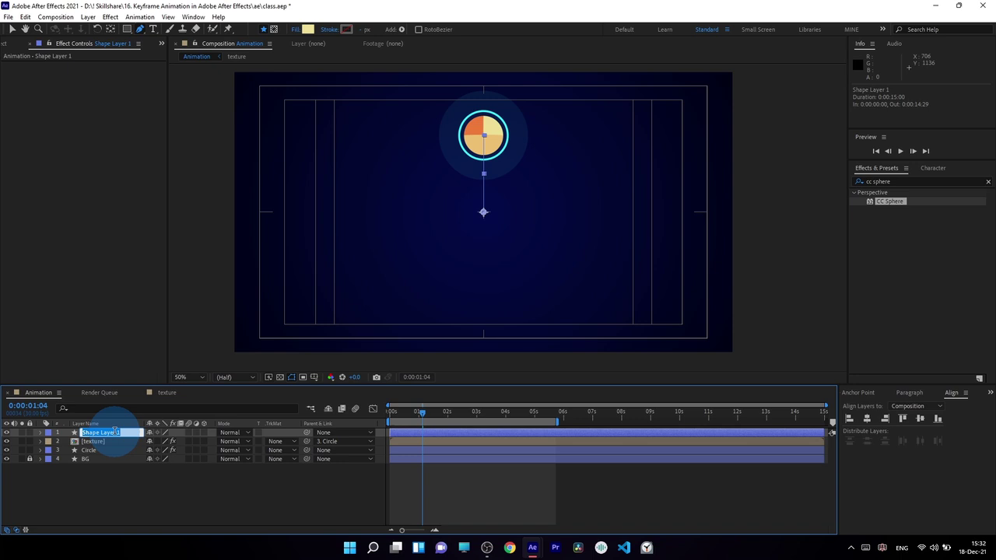
{"action": "type", "text": "pat"}
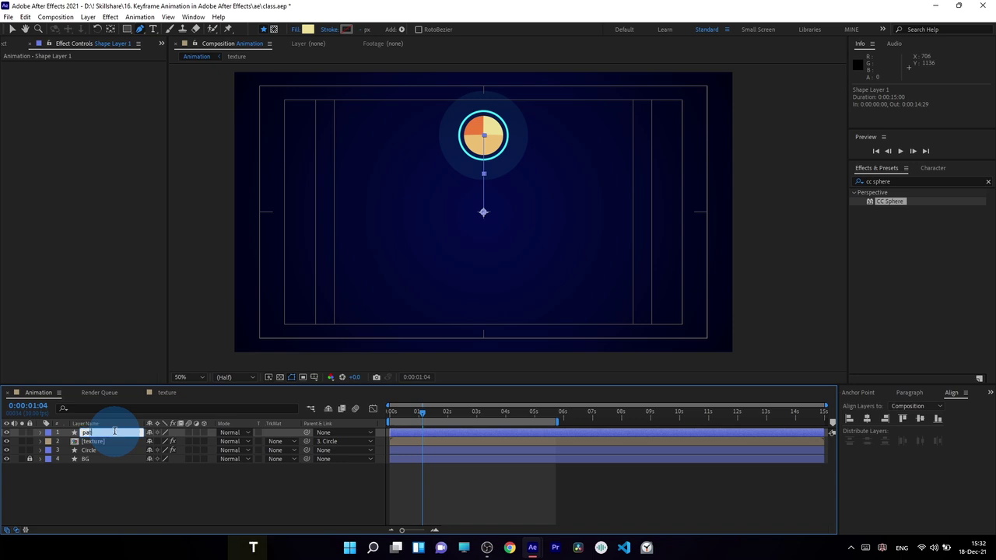
{"action": "type", "text": "h 1"}
{"action": "key", "text": "Return"}
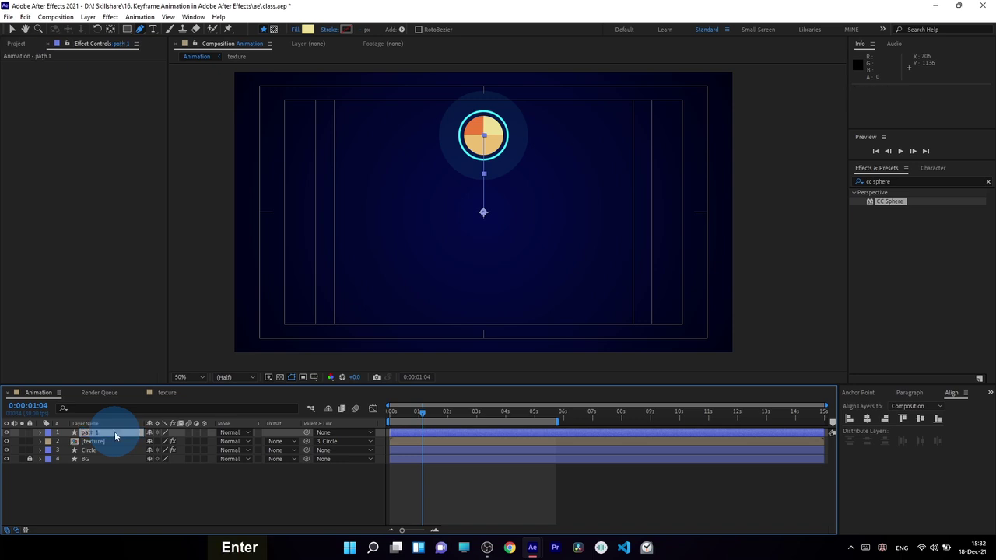
Switch to the Selection tool and set the fill of path 1 to None.
{"action": "left_click", "coordinate": [13, 29]}
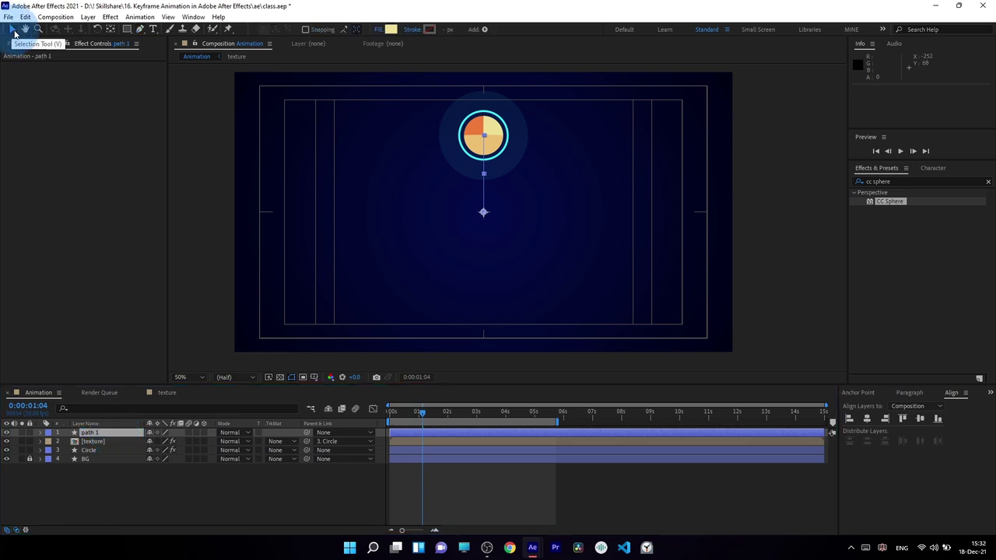
{"action": "left_click", "coordinate": [379, 31]}
{"action": "left_click", "coordinate": [427, 228]}
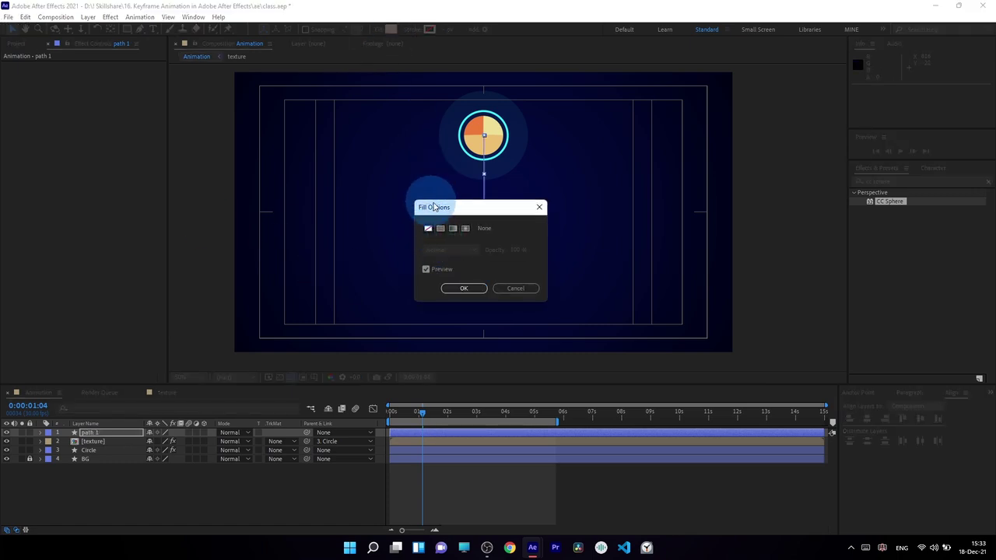
{"action": "left_click", "coordinate": [428, 229]}
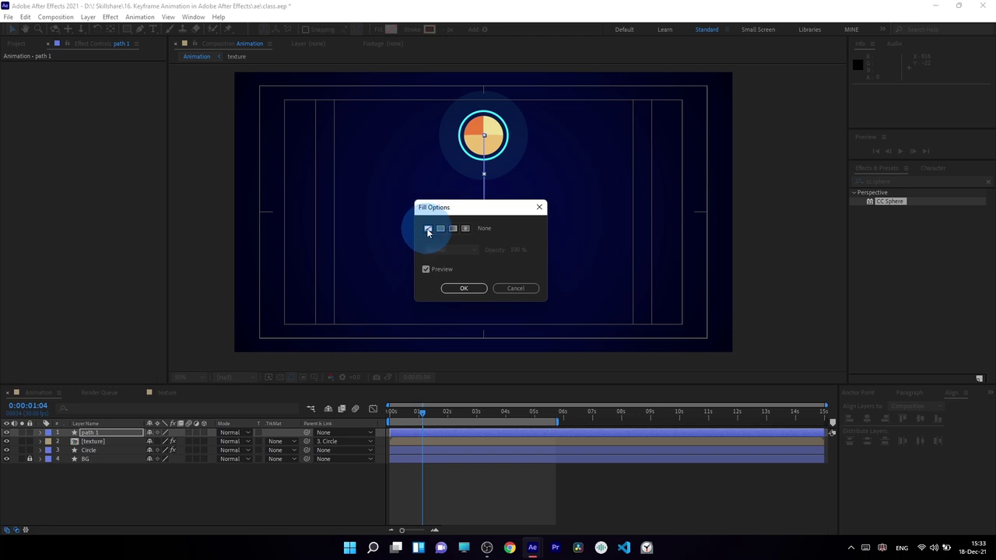
{"action": "left_click", "coordinate": [463, 288]}
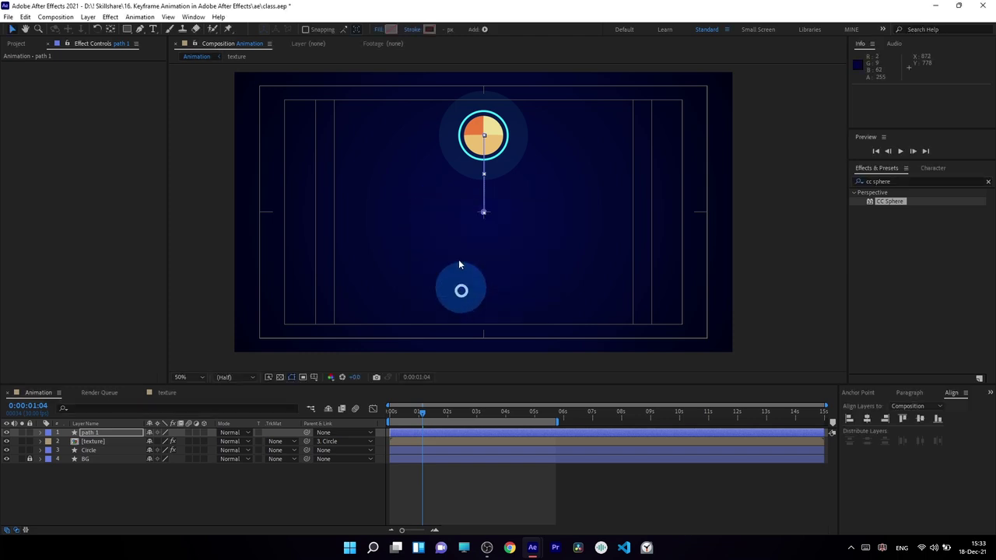
Give path 1 a solid stroke in the pale yellow sampled from the circle's texture.
{"action": "left_click", "coordinate": [430, 30]}
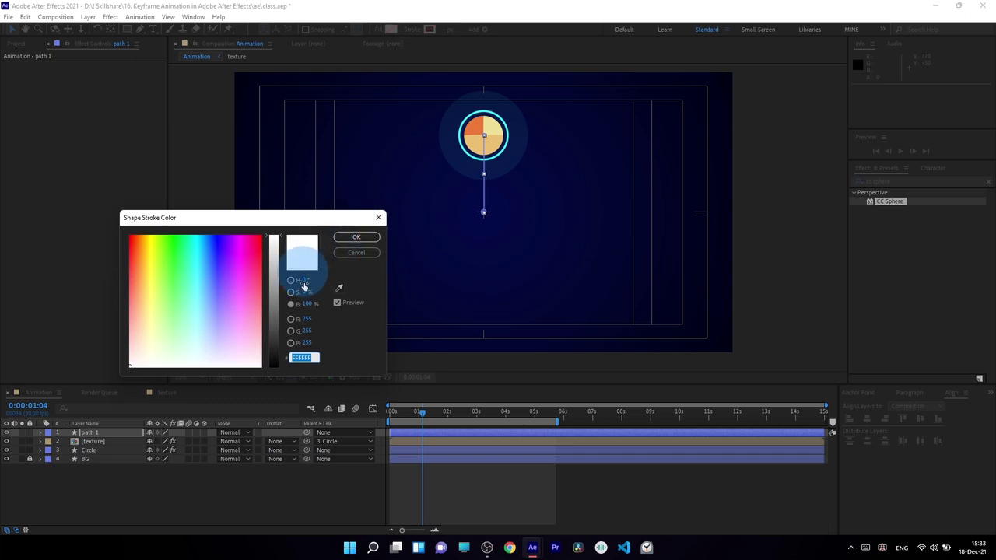
{"action": "left_click", "coordinate": [339, 287]}
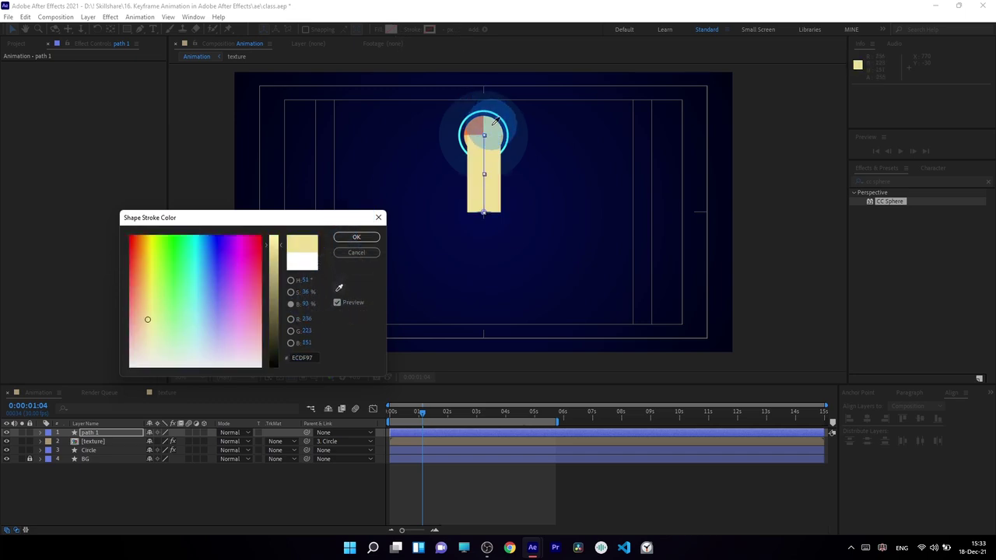
{"action": "left_click", "coordinate": [493, 135]}
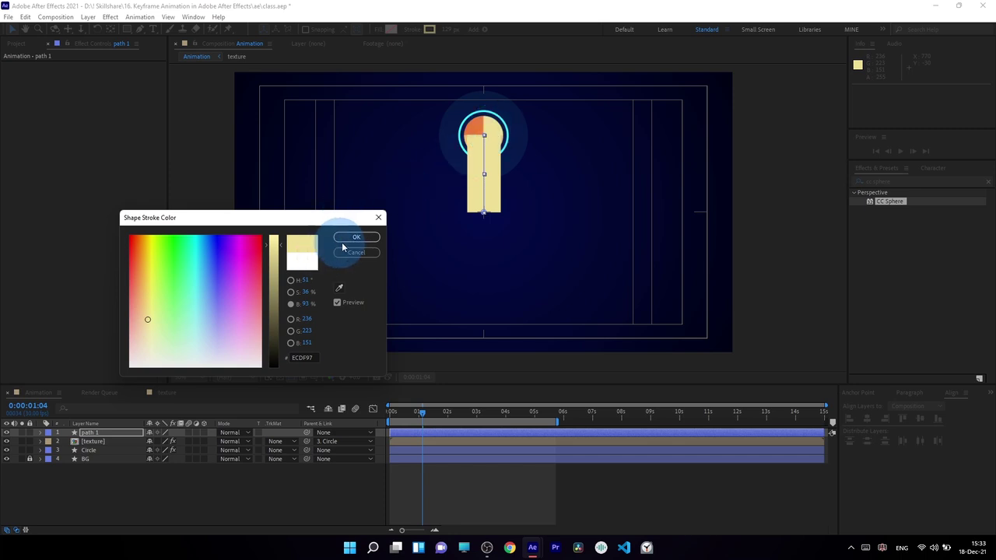
{"action": "left_click", "coordinate": [356, 237]}
Reduce the stroke width of path 1 to 8 px and check the line up close.
{"action": "mouse_move", "coordinate": [457, 53]}
{"action": "left_mouse_down"}
{"action": "mouse_move", "coordinate": [452, 34]}
{"action": "mouse_move", "coordinate": [427, 27]}
{"action": "mouse_move", "coordinate": [393, 37]}
{"action": "left_mouse_up"}
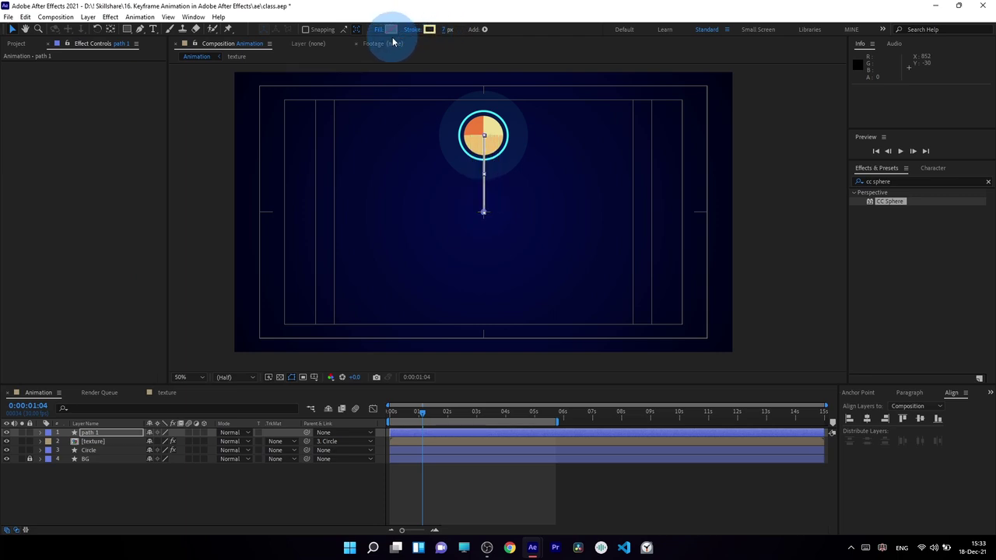
{"action": "left_click", "coordinate": [313, 516]}
{"action": "key", "text": "/"}
{"action": "left_click", "coordinate": [89, 433]}
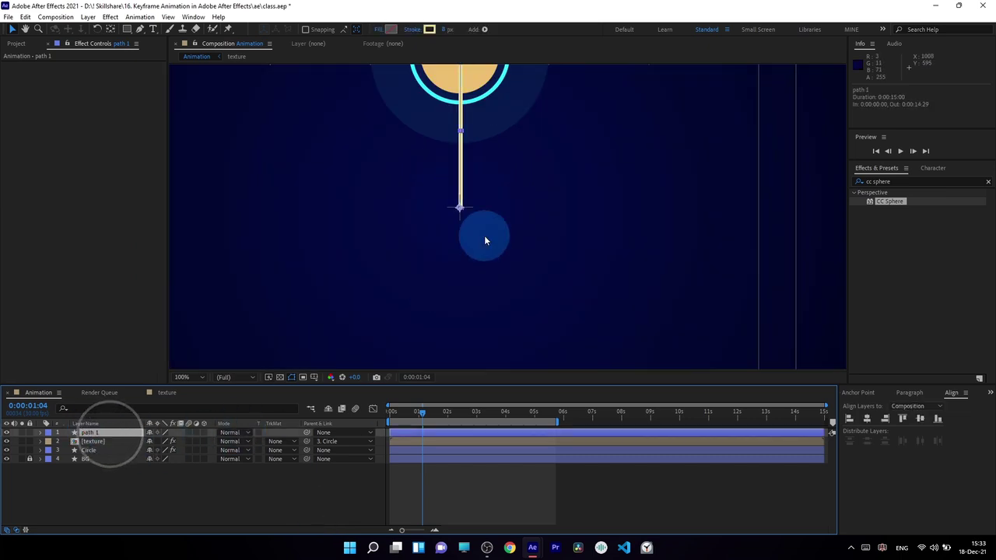
{"action": "scroll", "coordinate": [477, 194], "scroll_direction": "down", "scroll_amount": 2}
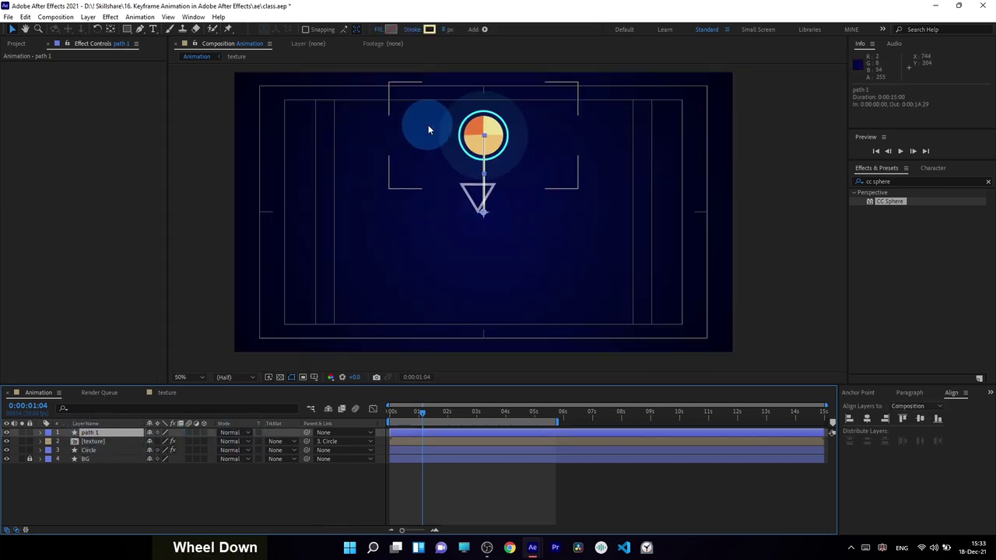
Change the path's stroke to a Linear Gradient and aim the gradient's end point up along the line towards the circle.
{"action": "left_click", "coordinate": [412, 30]}
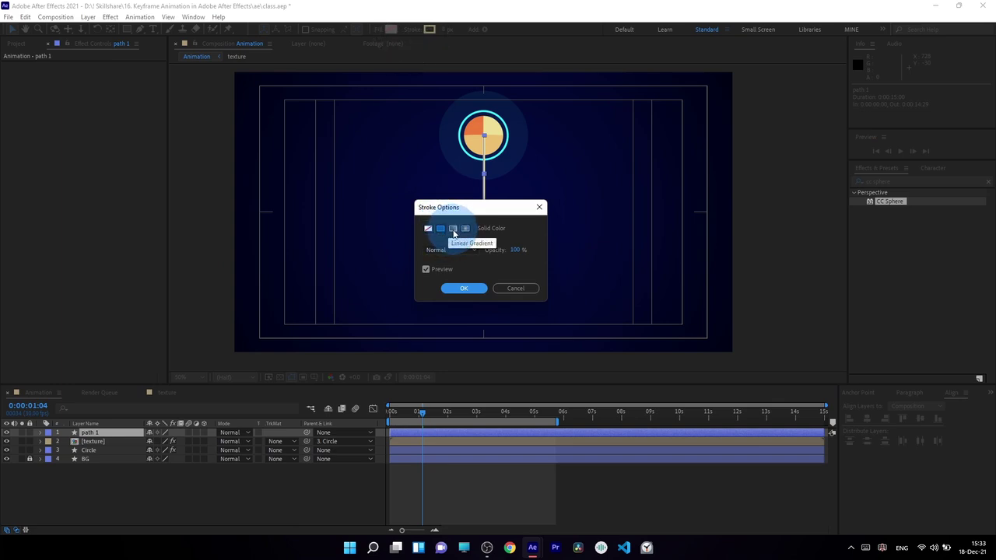
{"action": "left_click", "coordinate": [454, 229]}
{"action": "left_click", "coordinate": [465, 288]}
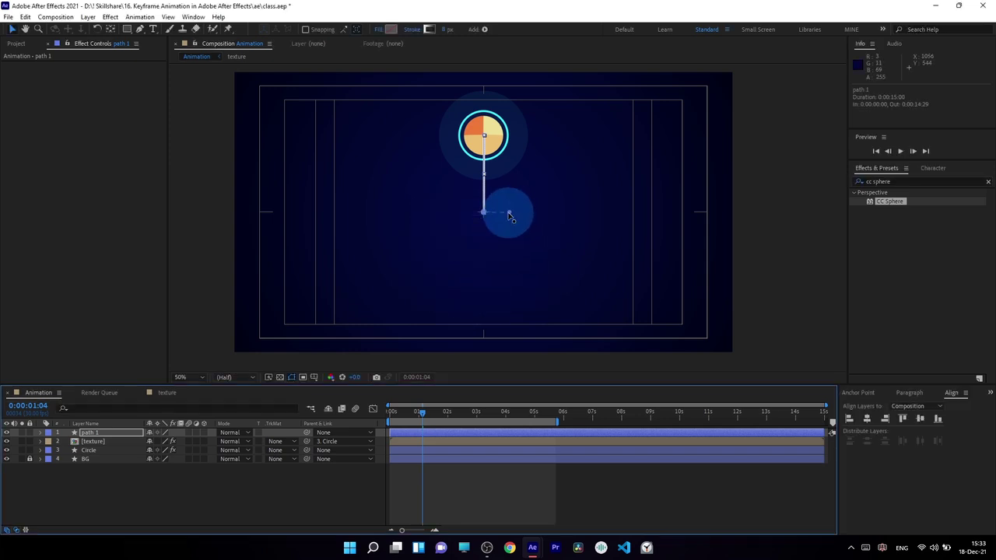
{"action": "mouse_move", "coordinate": [510, 216]}
{"action": "left_mouse_down"}
{"action": "mouse_move", "coordinate": [482, 168]}
{"action": "mouse_move", "coordinate": [485, 214]}
{"action": "mouse_move", "coordinate": [488, 160]}
{"action": "left_mouse_up"}
Color the stroke gradient from the circle's pale yellow at the start to its orange, EC7B3D, at the end, and deselect the layer.
{"action": "scroll", "coordinate": [485, 137], "scroll_direction": "up", "scroll_amount": 3}
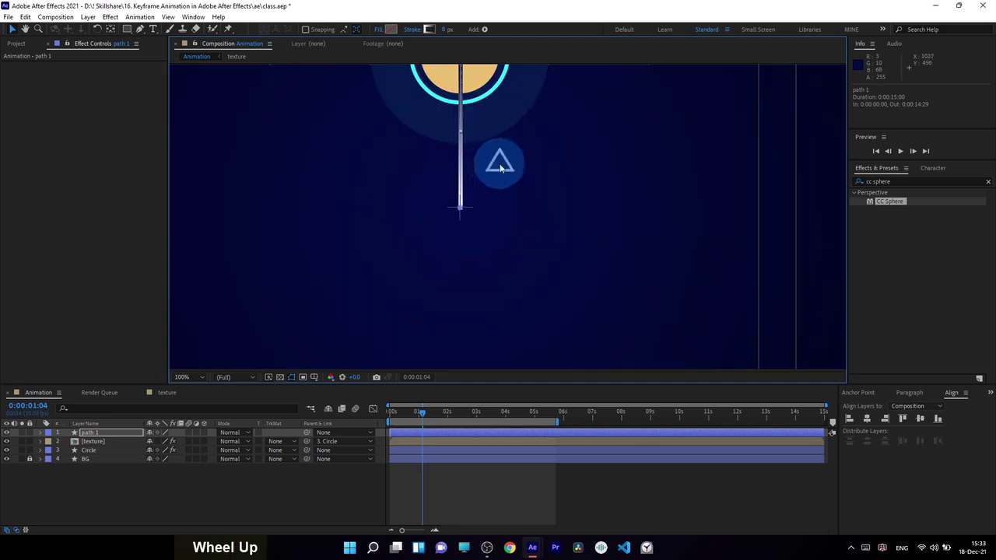
{"action": "scroll", "coordinate": [486, 138], "scroll_direction": "down", "scroll_amount": 3}
{"action": "scroll", "coordinate": [494, 144], "scroll_direction": "up", "scroll_amount": 2}
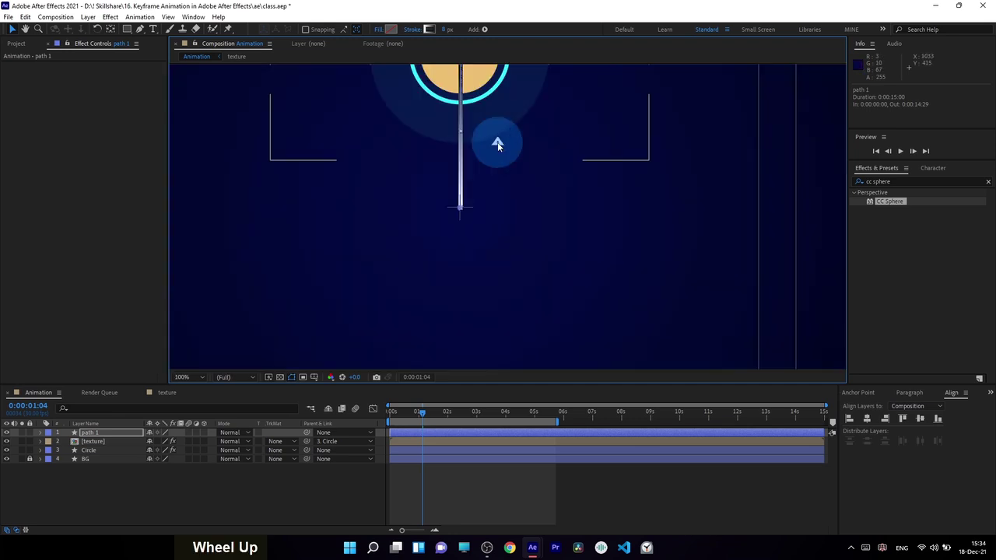
{"action": "left_click_drag", "start_coordinate": [397, 114], "coordinate": [409, 225]}
{"action": "left_click", "coordinate": [433, 31]}
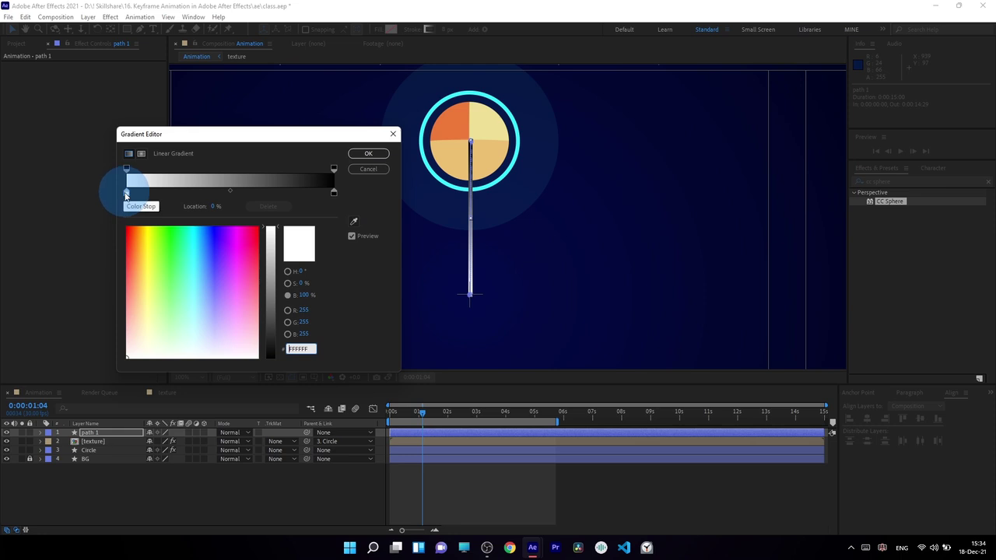
{"action": "left_click", "coordinate": [354, 221]}
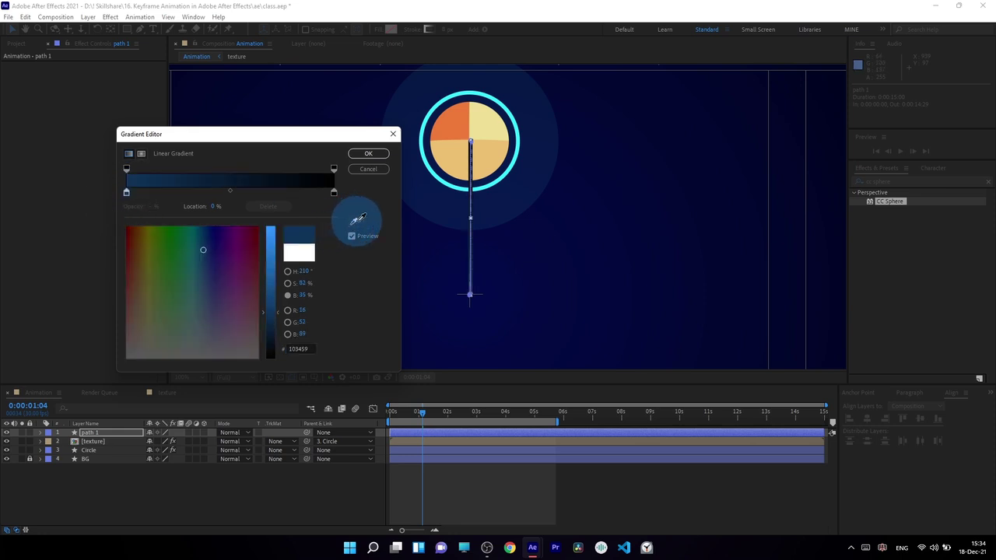
{"action": "left_click", "coordinate": [491, 127]}
{"action": "left_click", "coordinate": [334, 191]}
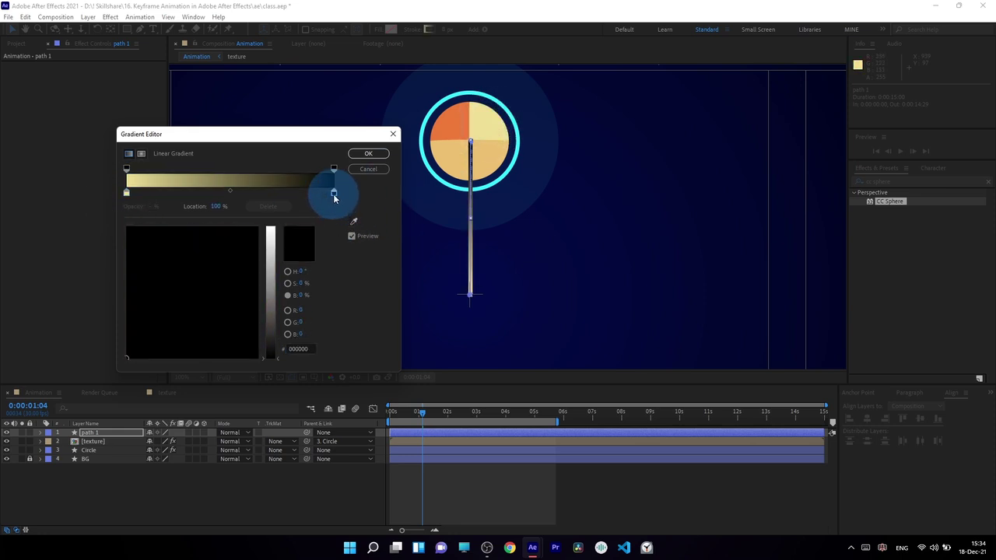
{"action": "left_click", "coordinate": [354, 222]}
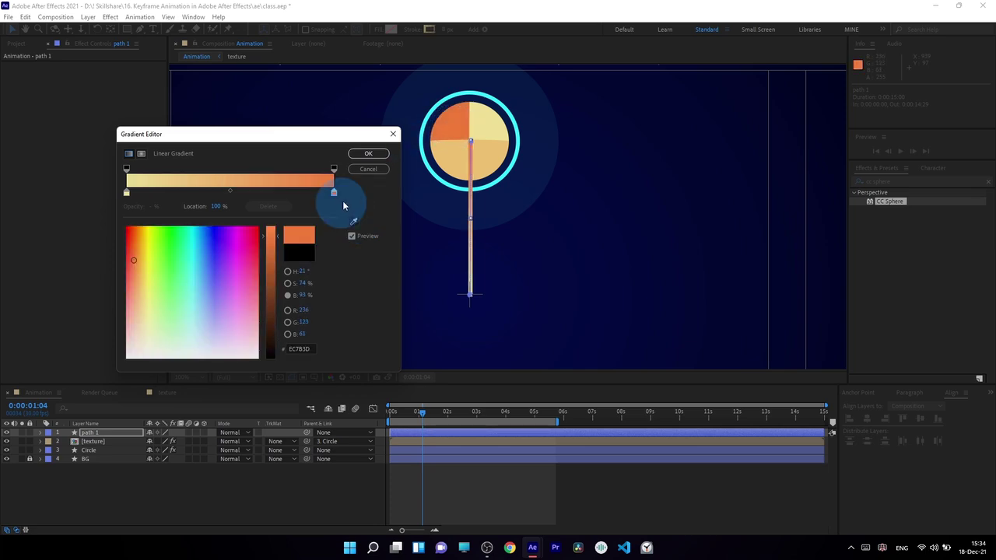
{"action": "left_click", "coordinate": [368, 153]}
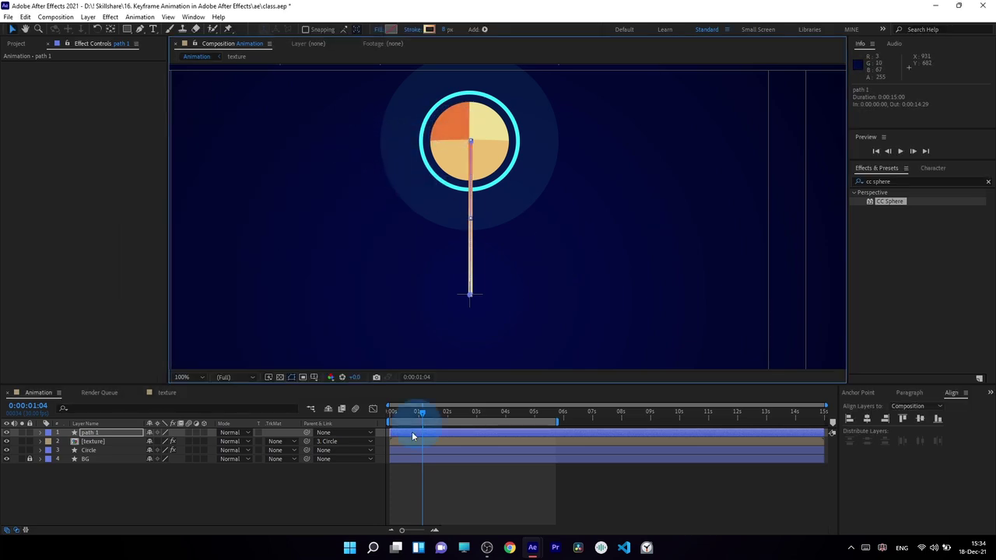
{"action": "left_click", "coordinate": [285, 492]}
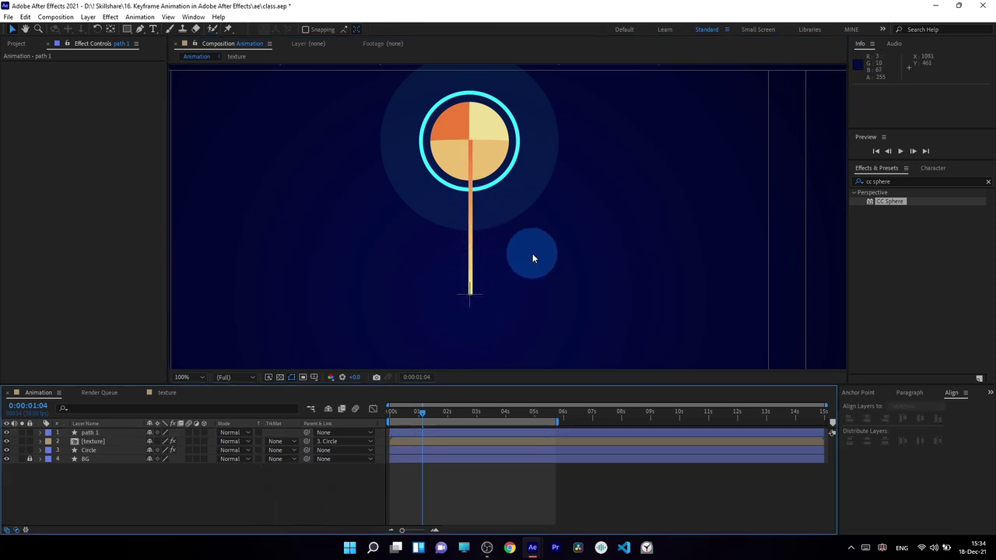
{"action": "scroll", "coordinate": [532, 253], "scroll_direction": "down", "scroll_amount": 1}
{"action": "scroll", "coordinate": [498, 264], "scroll_direction": "up", "scroll_amount": 1}
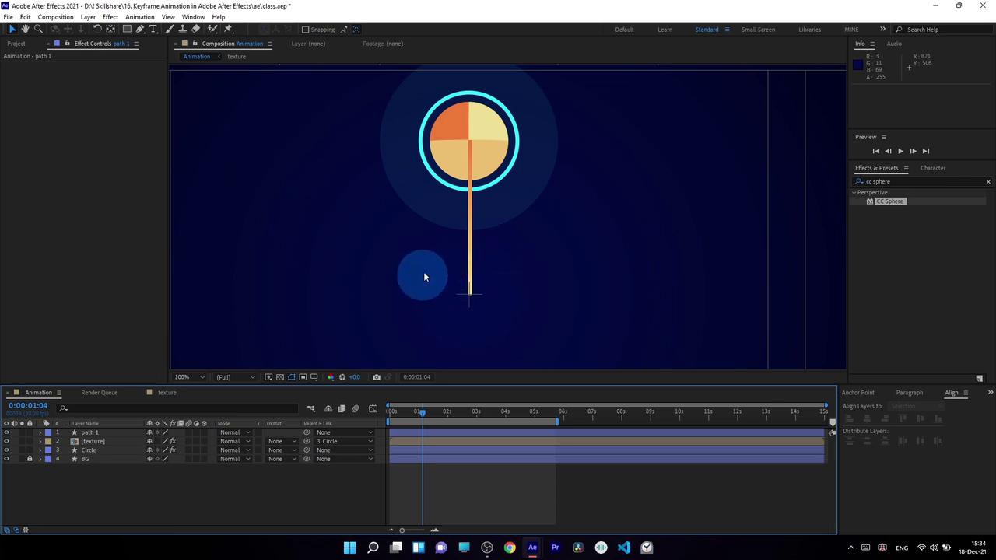
{"action": "key", "text": "apostrophe"}
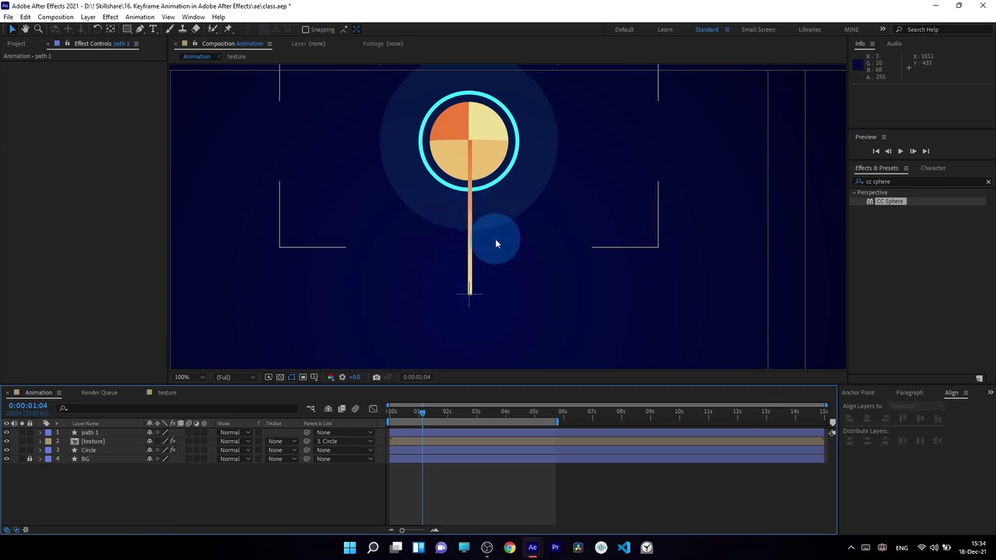
{"action": "key", "text": "apostrophe"}
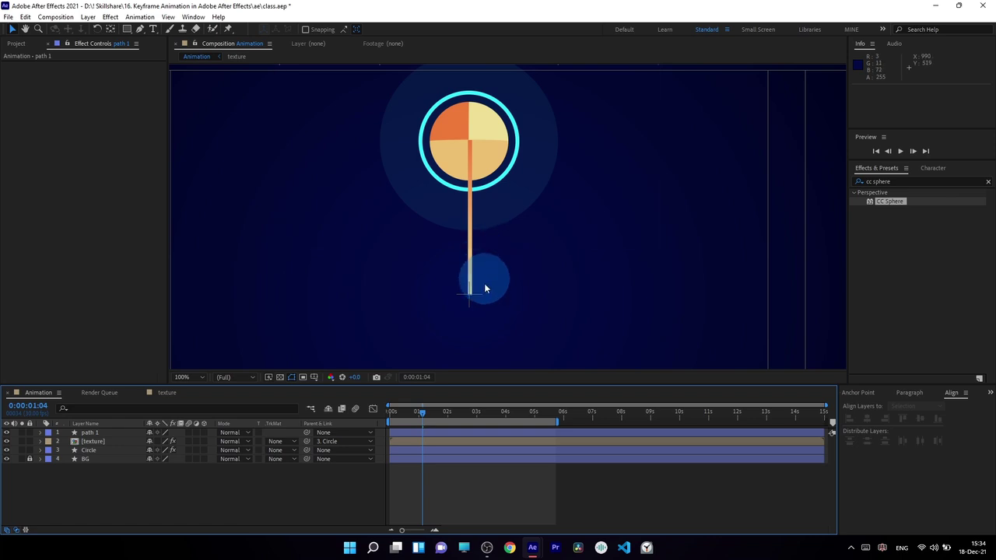
Hide the title/action safe guides in the viewer and expand path 1's layer contents down to its gradient stroke properties.
{"action": "left_click", "coordinate": [313, 376]}
{"action": "left_click", "coordinate": [338, 390]}
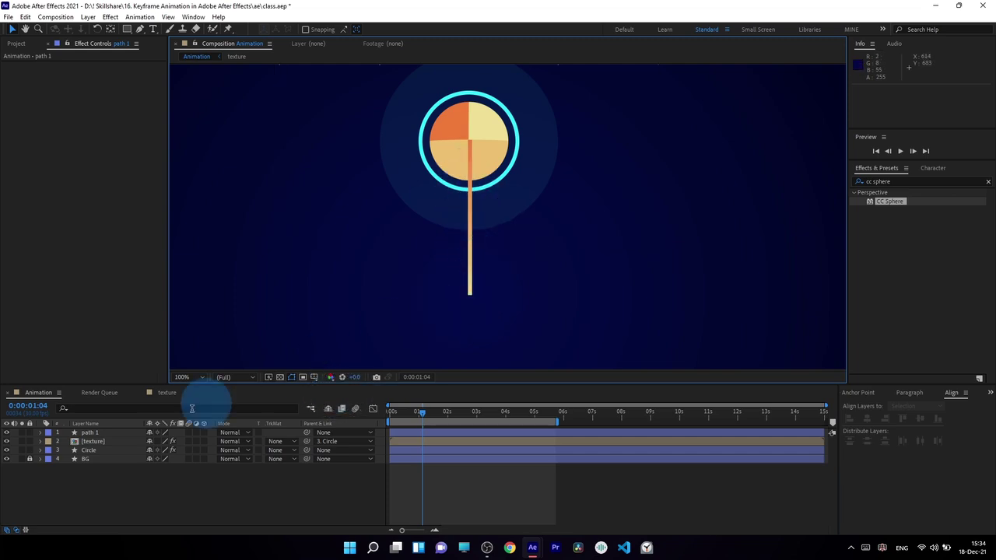
{"action": "left_click", "coordinate": [41, 432]}
{"action": "left_click", "coordinate": [49, 442]}
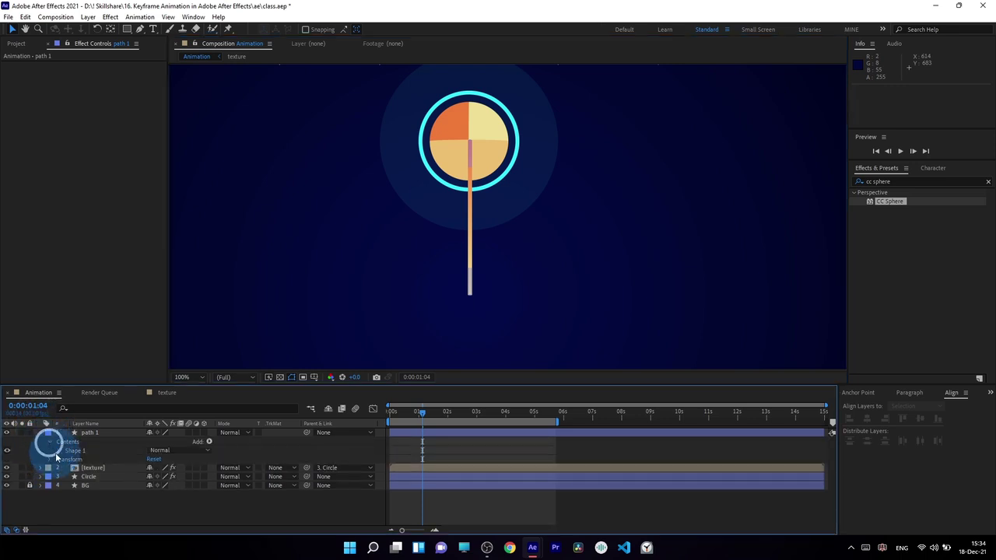
{"action": "left_click", "coordinate": [58, 451]}
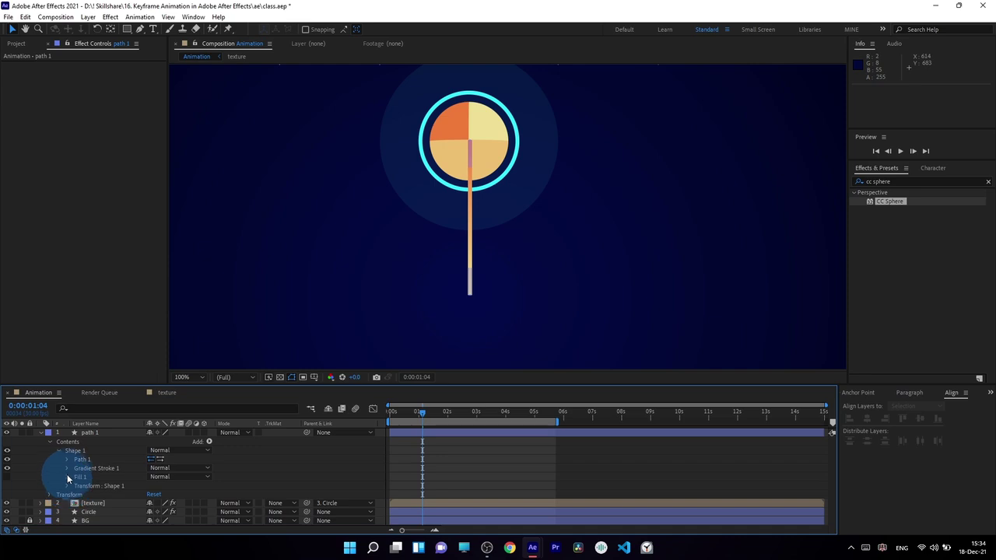
{"action": "left_click", "coordinate": [67, 467]}
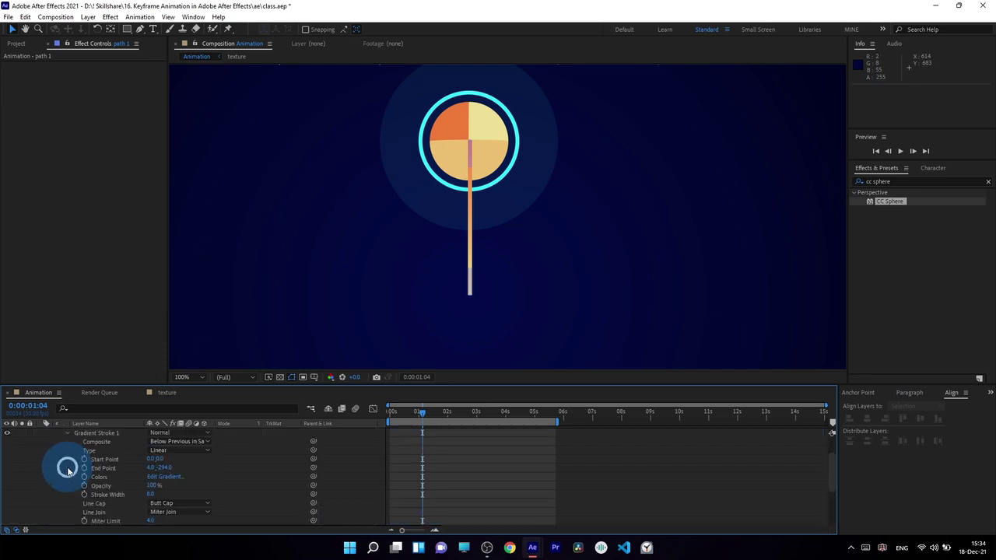
{"action": "scroll", "coordinate": [78, 482], "scroll_direction": "down", "scroll_amount": 1}
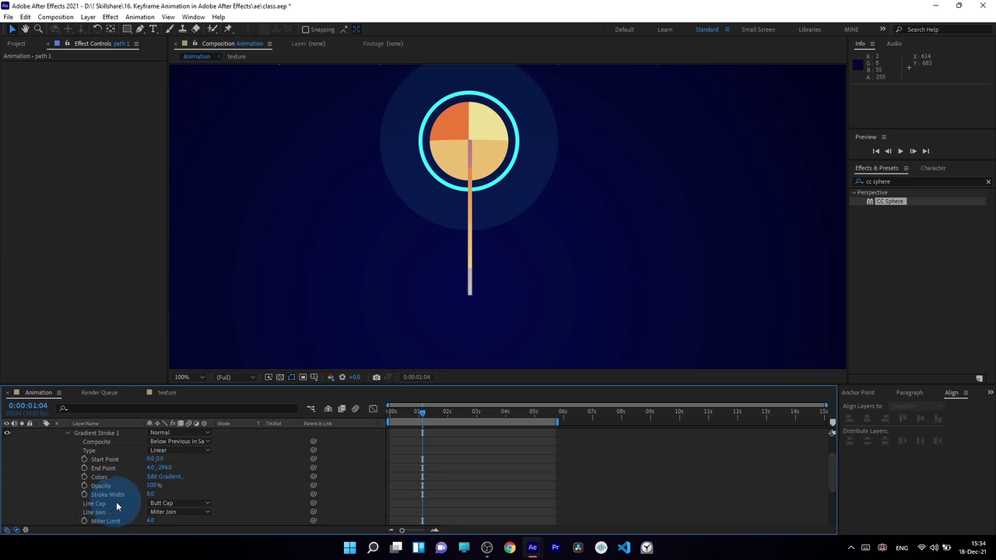
Set the gradient stroke's line cap to Round Cap and inspect the line's lower end.
{"action": "left_click", "coordinate": [161, 504]}
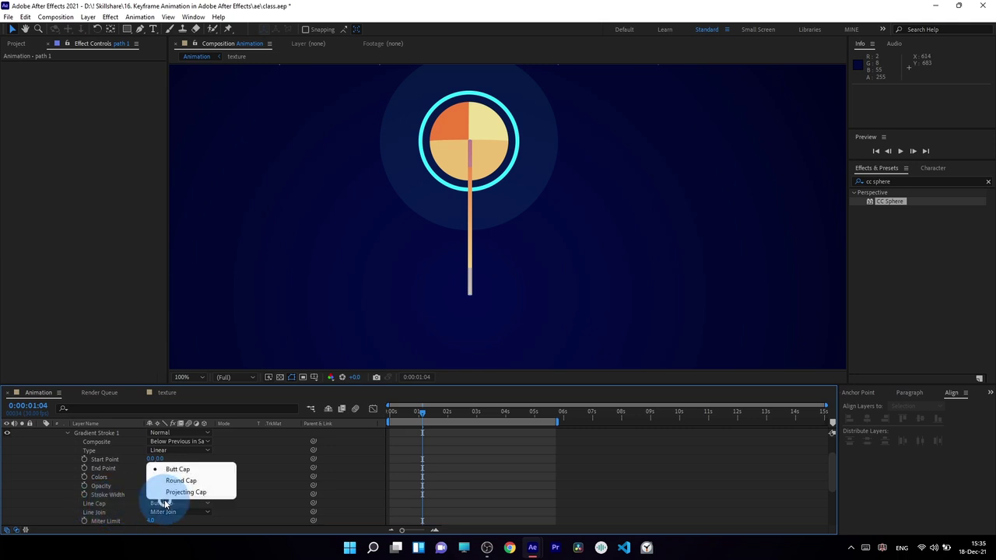
{"action": "left_click", "coordinate": [183, 481]}
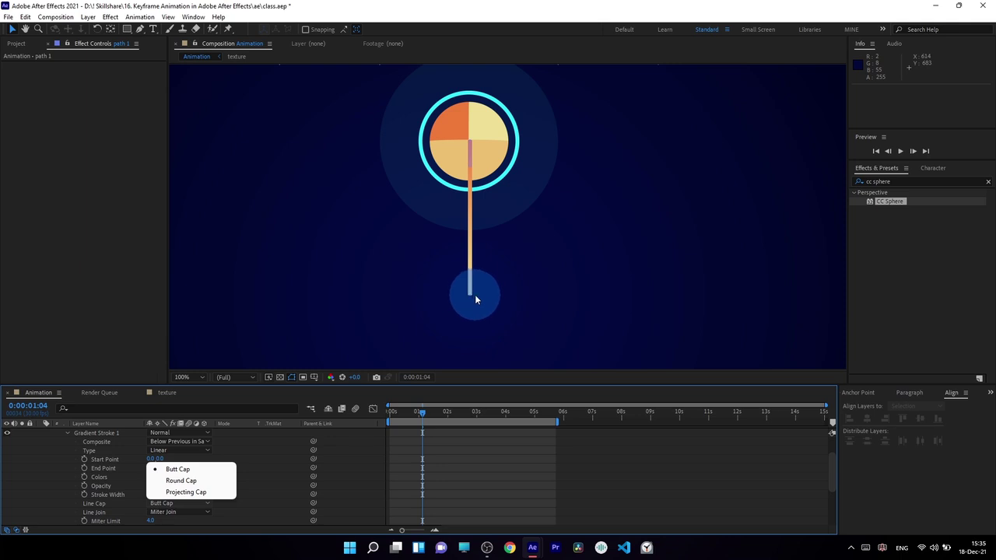
{"action": "scroll", "coordinate": [473, 305], "scroll_direction": "up", "scroll_amount": 1}
{"action": "left_click", "coordinate": [278, 491]}
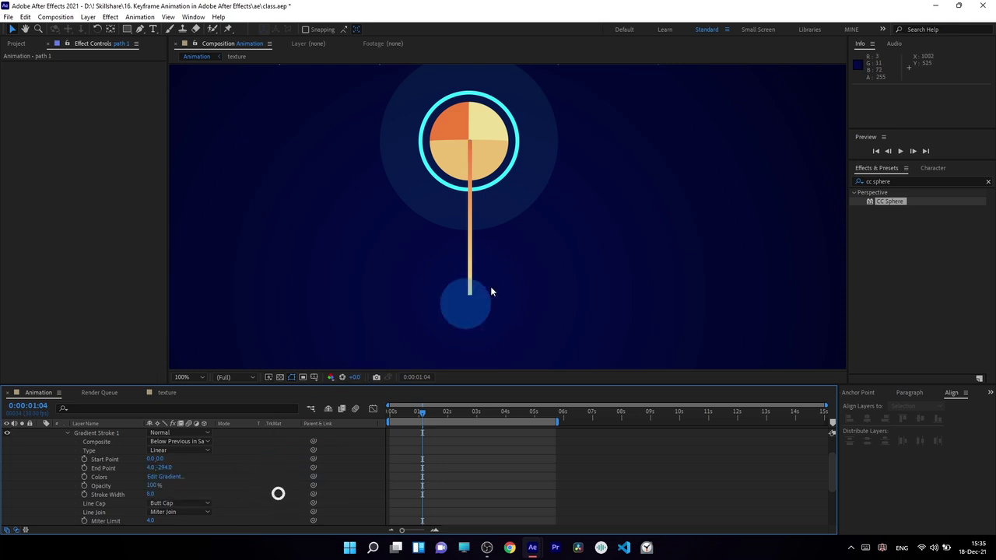
{"action": "scroll", "coordinate": [486, 302], "scroll_direction": "up", "scroll_amount": 2}
{"action": "left_click_drag", "start_coordinate": [466, 306], "coordinate": [454, 221]}
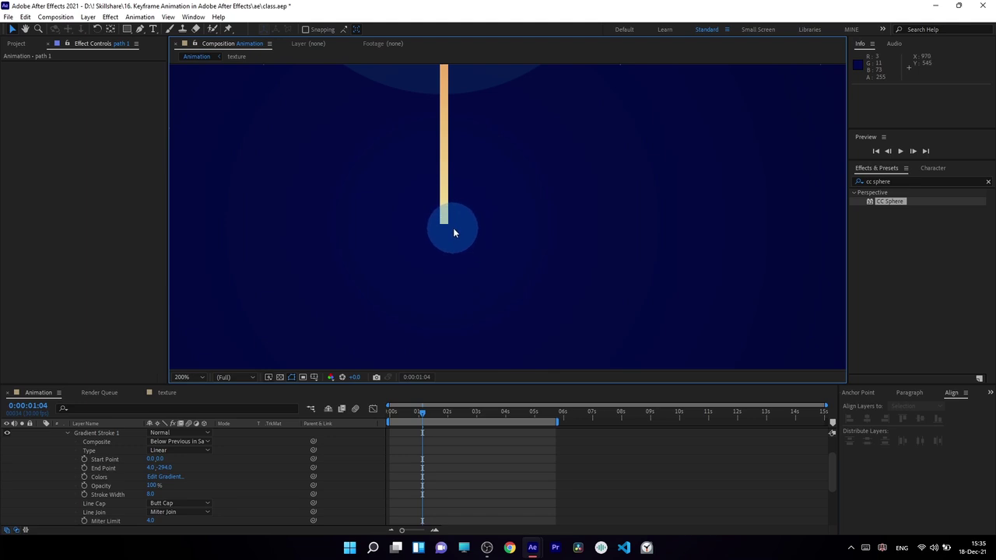
{"action": "left_click", "coordinate": [172, 504]}
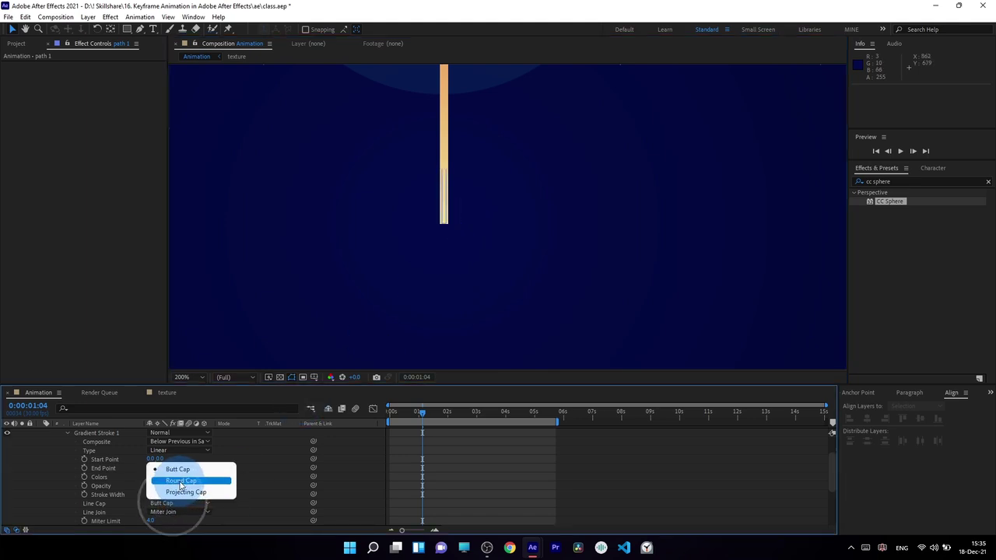
{"action": "left_click", "coordinate": [181, 483]}
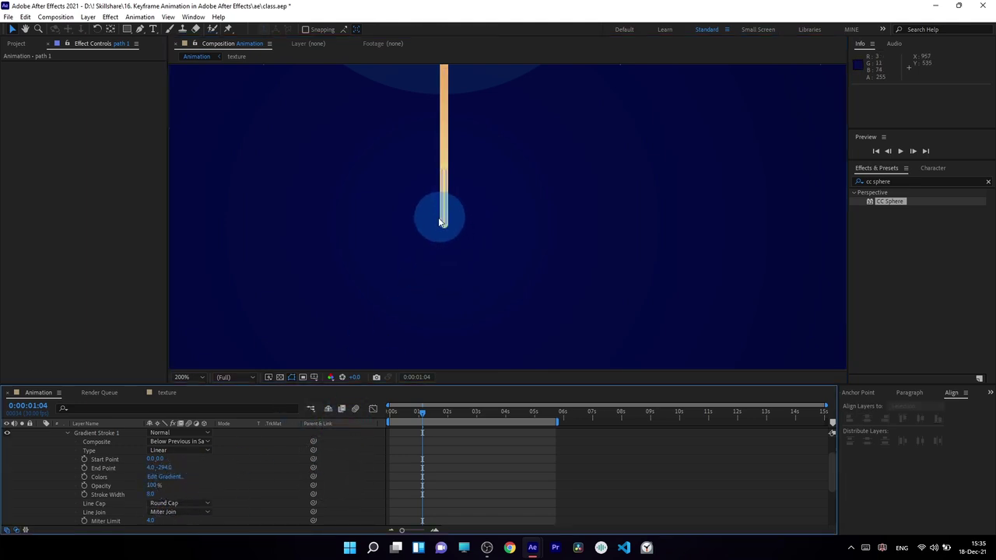
{"action": "scroll", "coordinate": [525, 251], "scroll_direction": "down", "scroll_amount": 2}
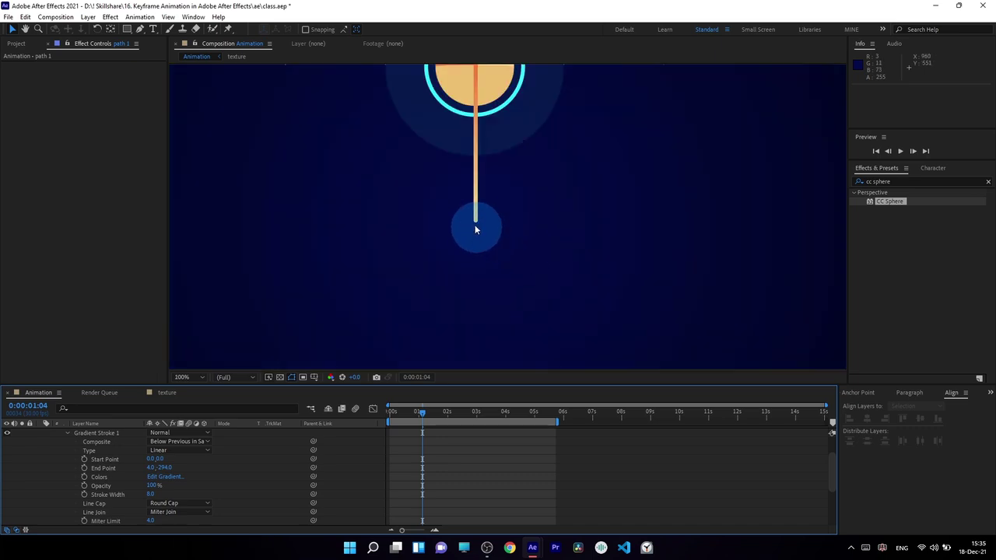
Collapse the gradient stroke properties and duplicate the Shape 1 group inside the path 1 layer.
{"action": "scroll", "coordinate": [78, 471], "scroll_direction": "up", "scroll_amount": 3}
{"action": "left_click", "coordinate": [69, 467]}
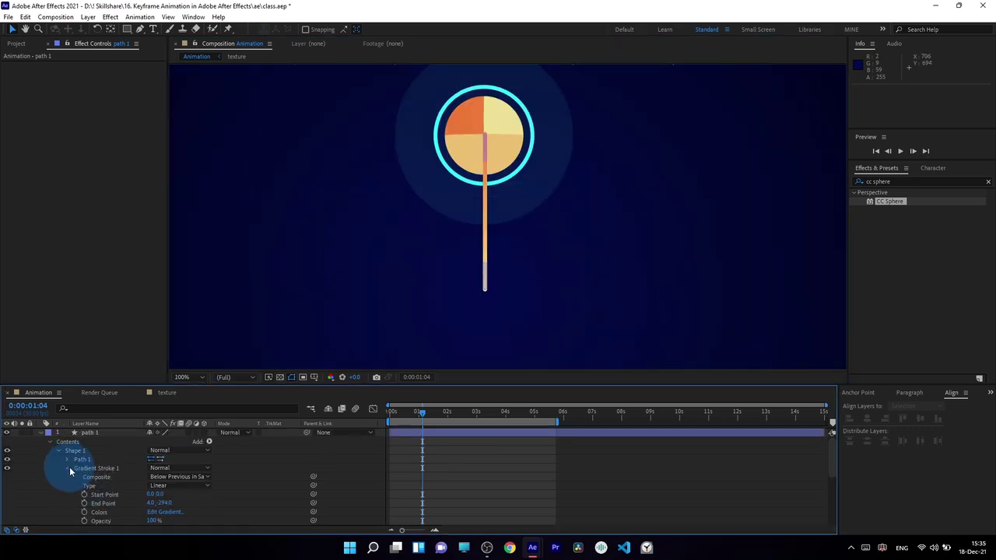
{"action": "left_click", "coordinate": [77, 452]}
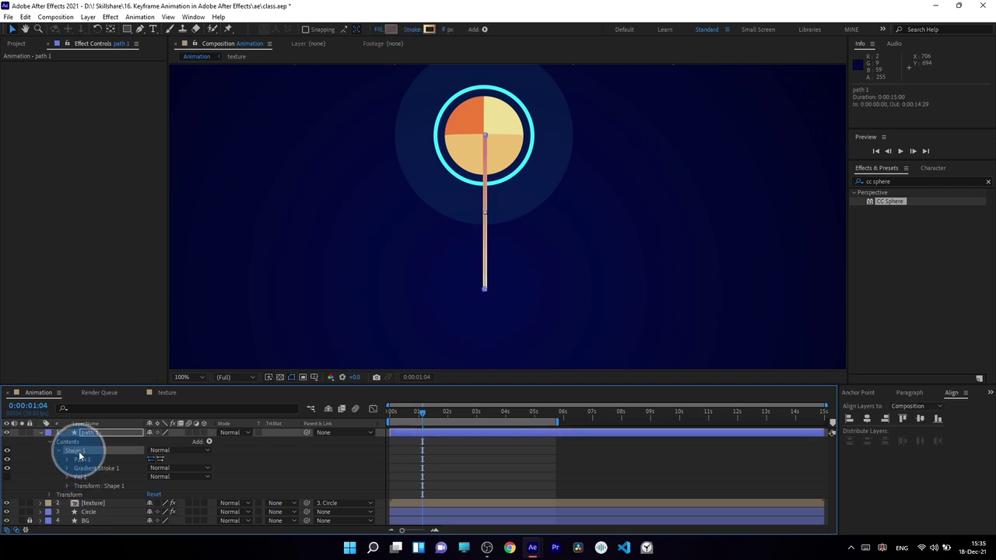
{"action": "key", "text": "ctrl"}
{"action": "key", "text": "ctrl+d"}
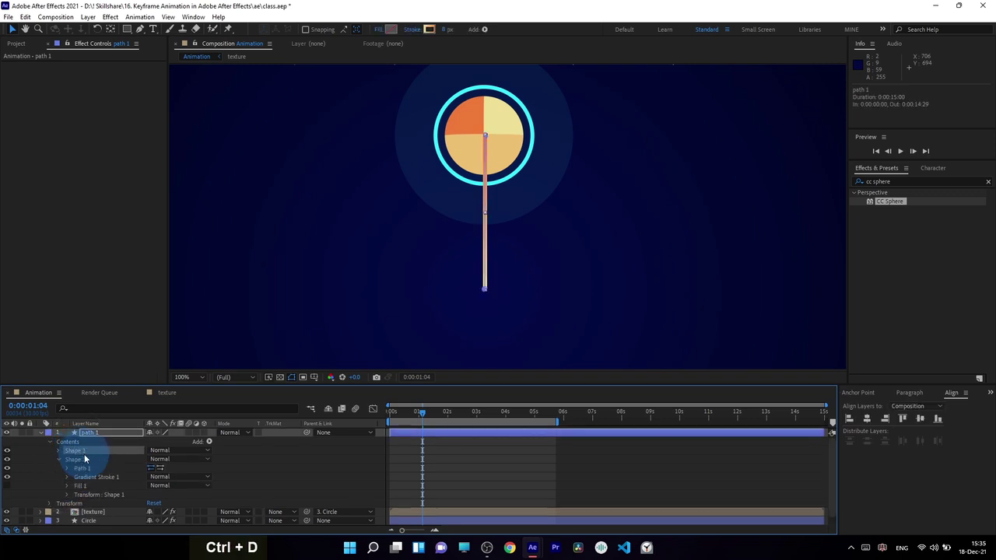
Change Shape 1's gradient stroke to a solid color stroke in light grey, ECECEC.
{"action": "left_click", "coordinate": [83, 461]}
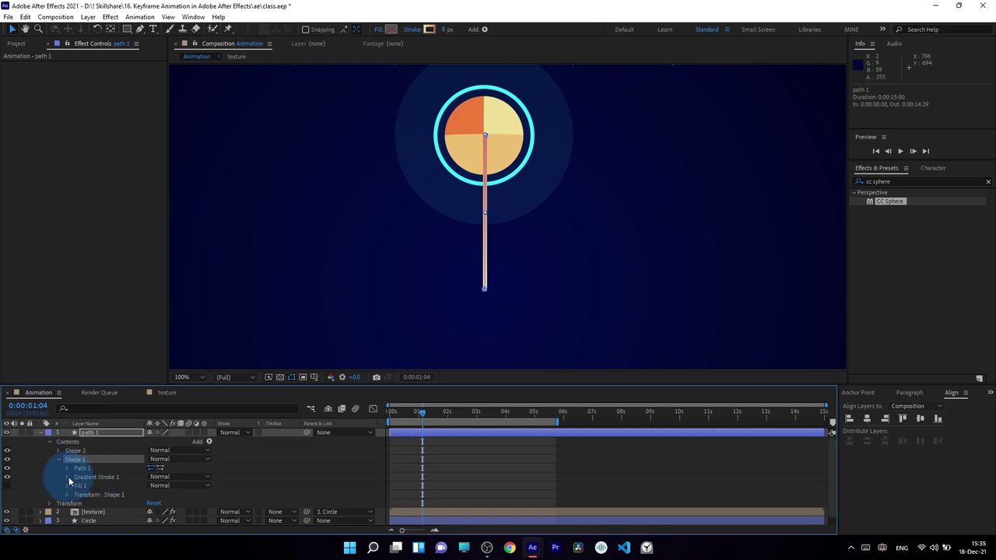
{"action": "left_click", "coordinate": [66, 477]}
{"action": "left_click", "coordinate": [89, 469]}
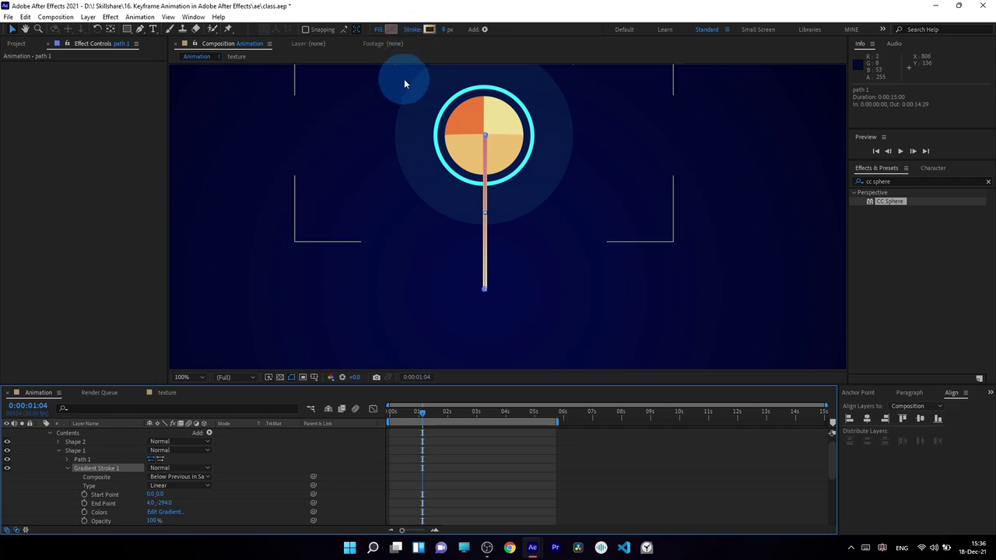
{"action": "left_click", "coordinate": [412, 29]}
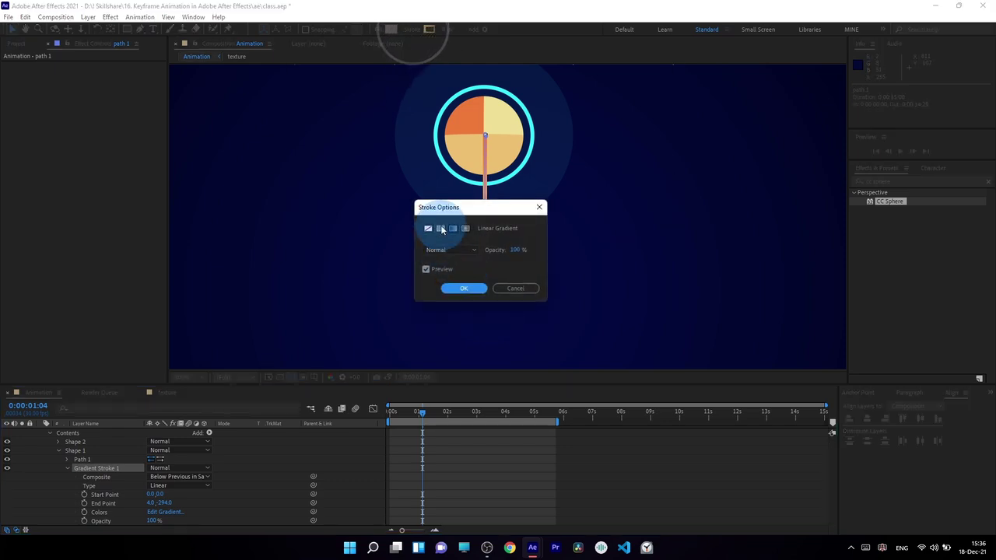
{"action": "left_click", "coordinate": [441, 230]}
{"action": "left_click", "coordinate": [463, 288]}
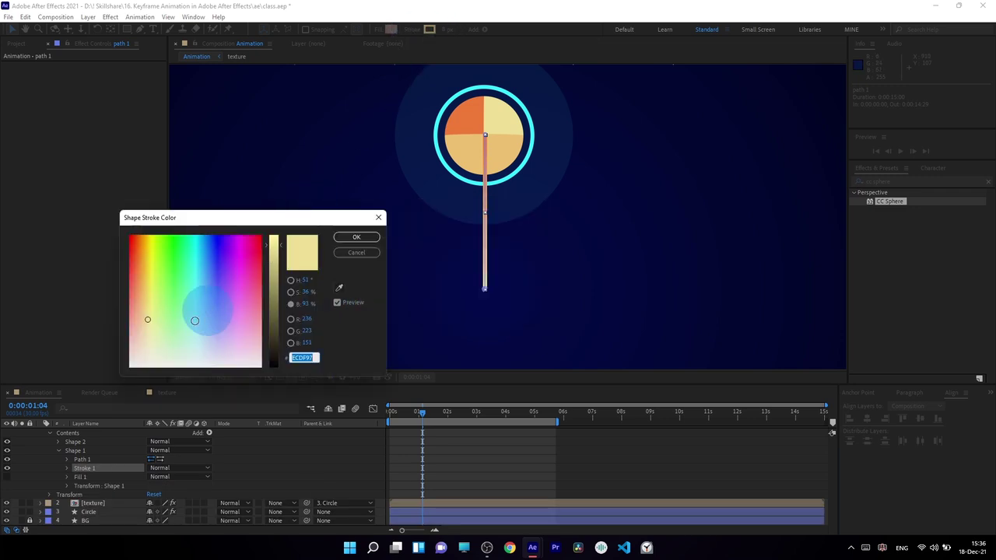
{"action": "left_click", "coordinate": [244, 318]}
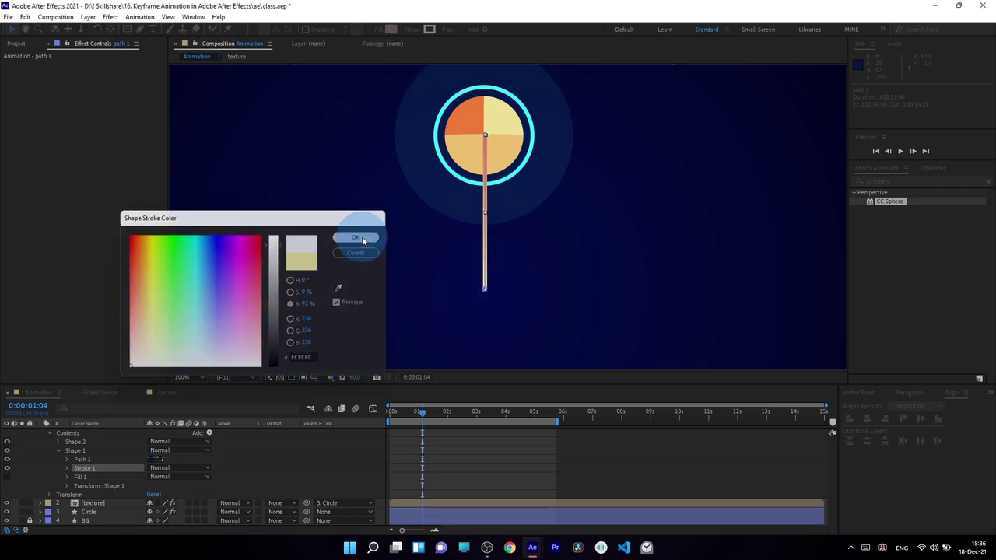
{"action": "left_click", "coordinate": [358, 237]}
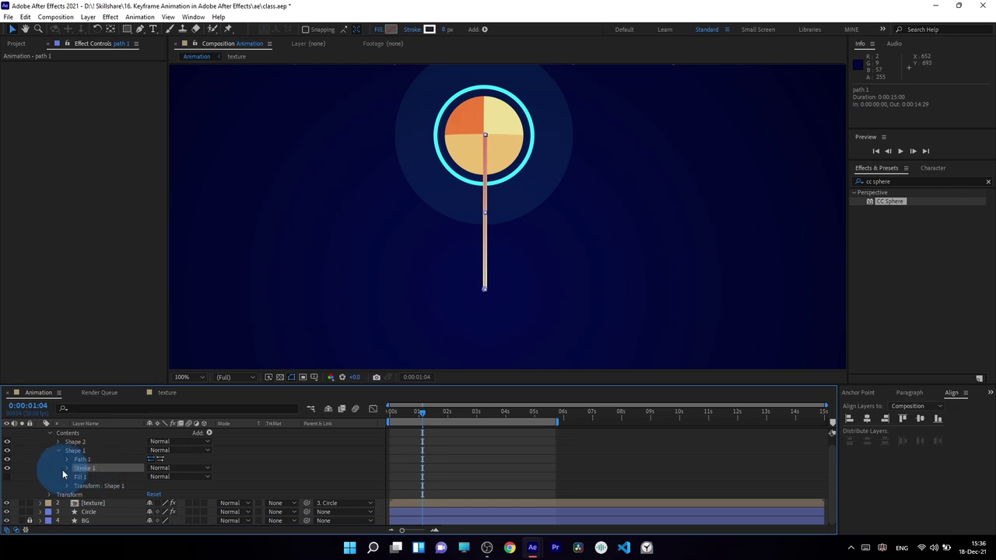
Widen Shape 1's grey stroke to 19 px and lower its opacity to 13% to form a translucent outline around the line.
{"action": "left_click", "coordinate": [67, 469]}
{"action": "scroll", "coordinate": [116, 500], "scroll_direction": "down", "scroll_amount": 3}
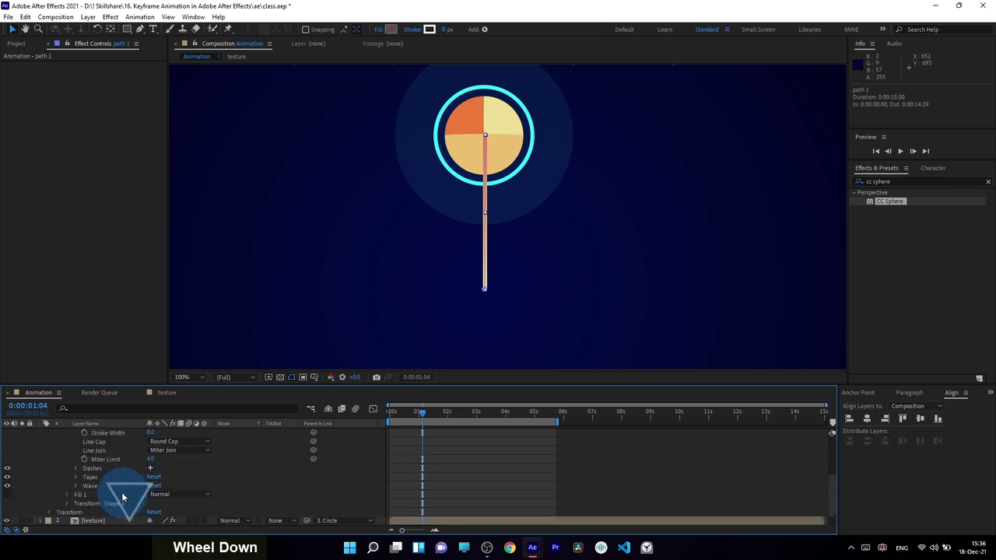
{"action": "mouse_move", "coordinate": [150, 468]}
{"action": "left_mouse_down"}
{"action": "mouse_move", "coordinate": [160, 466]}
{"action": "mouse_move", "coordinate": [140, 459]}
{"action": "left_mouse_up"}
{"action": "scroll", "coordinate": [150, 465], "scroll_direction": "up", "scroll_amount": 2}
{"action": "scroll", "coordinate": [491, 296], "scroll_direction": "up", "scroll_amount": 2}
{"action": "scroll", "coordinate": [492, 296], "scroll_direction": "up", "scroll_amount": 1}
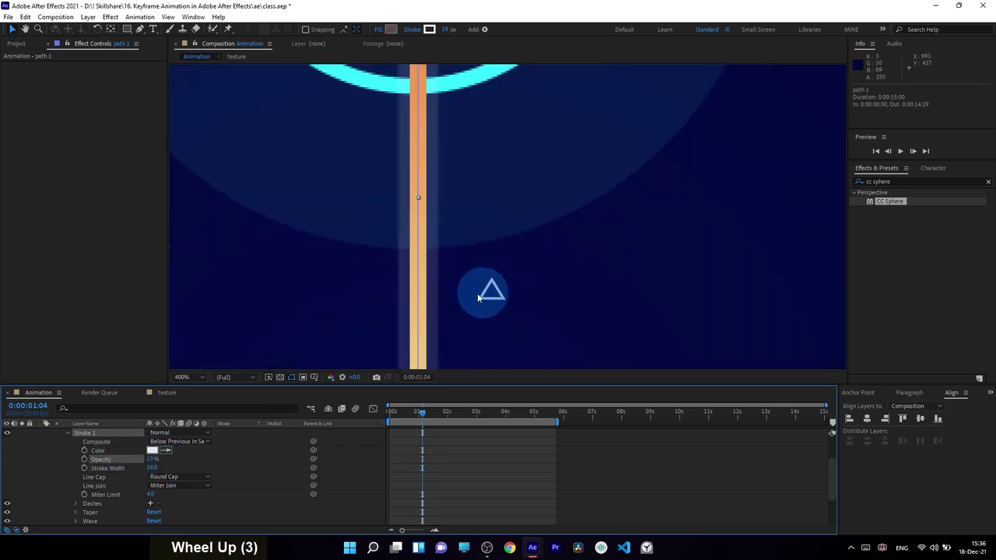
{"action": "scroll", "coordinate": [523, 333], "scroll_direction": "down", "scroll_amount": 1}
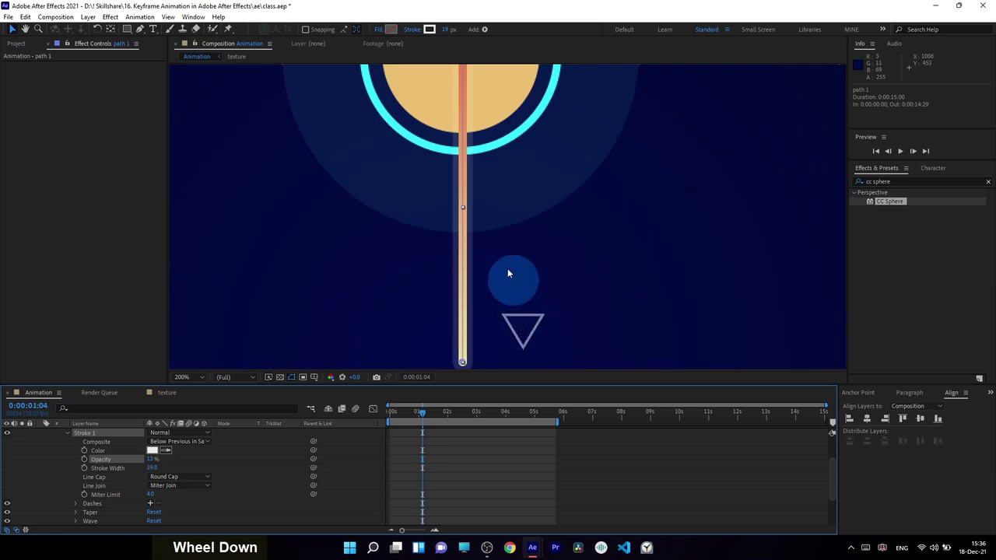
Try an opacity of 9% on Shape 1's grey outline stroke.
{"action": "left_click", "coordinate": [152, 459]}
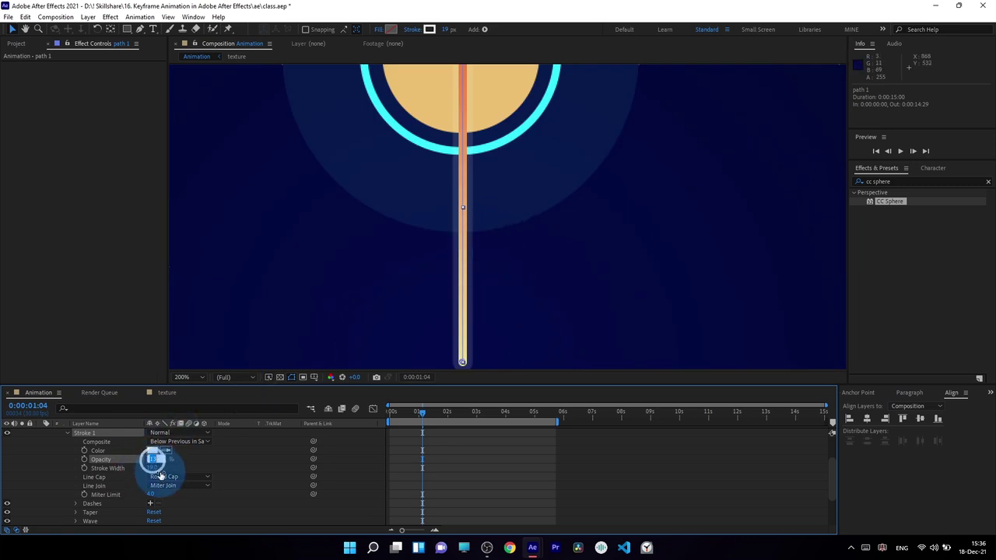
{"action": "type", "text": "9"}
{"action": "key", "text": "Return"}
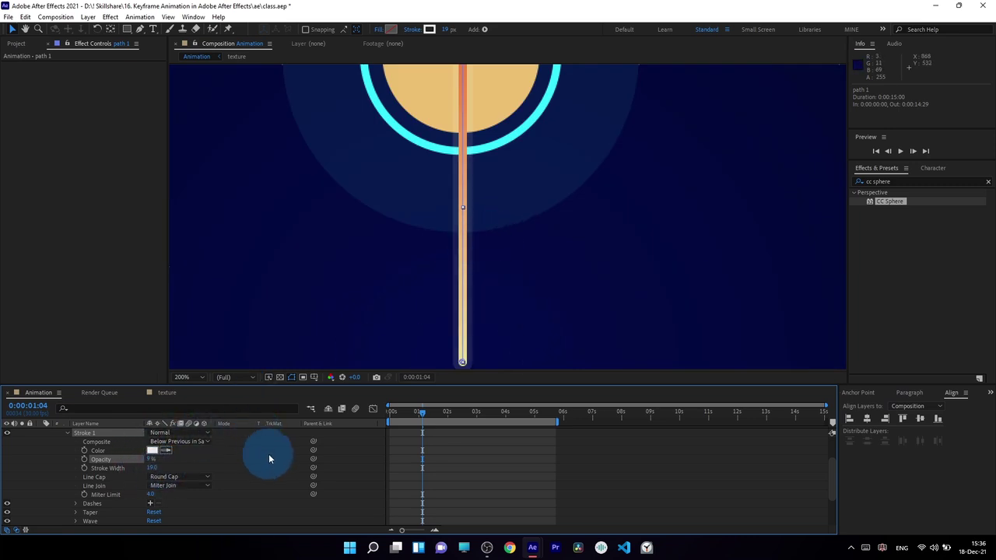
{"action": "scroll", "coordinate": [527, 315], "scroll_direction": "down", "scroll_amount": 1}
{"action": "scroll", "coordinate": [524, 315], "scroll_direction": "up", "scroll_amount": 1}
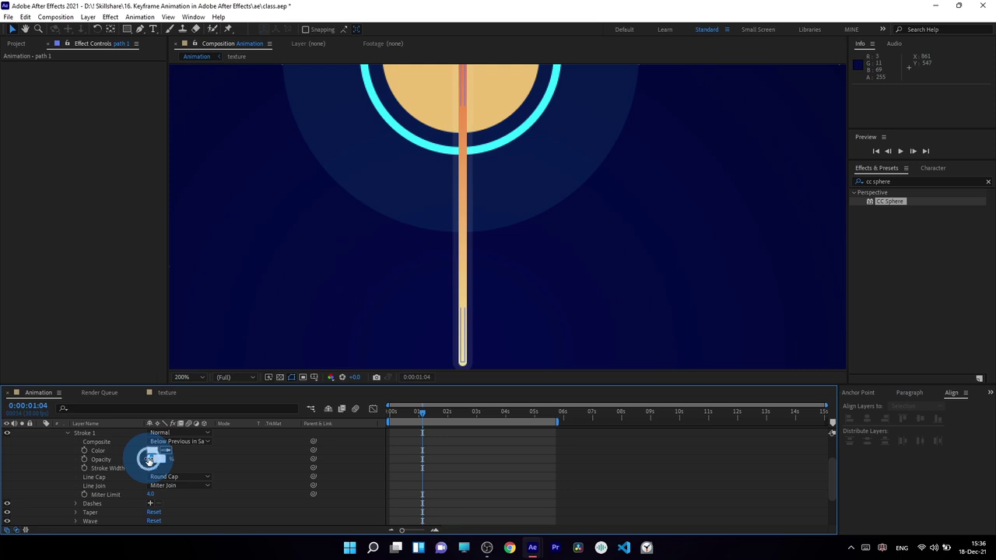
Set the grey outline stroke's opacity to 11% and its width to 21 px, and collapse its properties.
{"action": "type", "text": "11"}
{"action": "key", "text": "Return"}
{"action": "scroll", "coordinate": [517, 274], "scroll_direction": "down", "scroll_amount": 1}
{"action": "scroll", "coordinate": [514, 271], "scroll_direction": "up", "scroll_amount": 1}
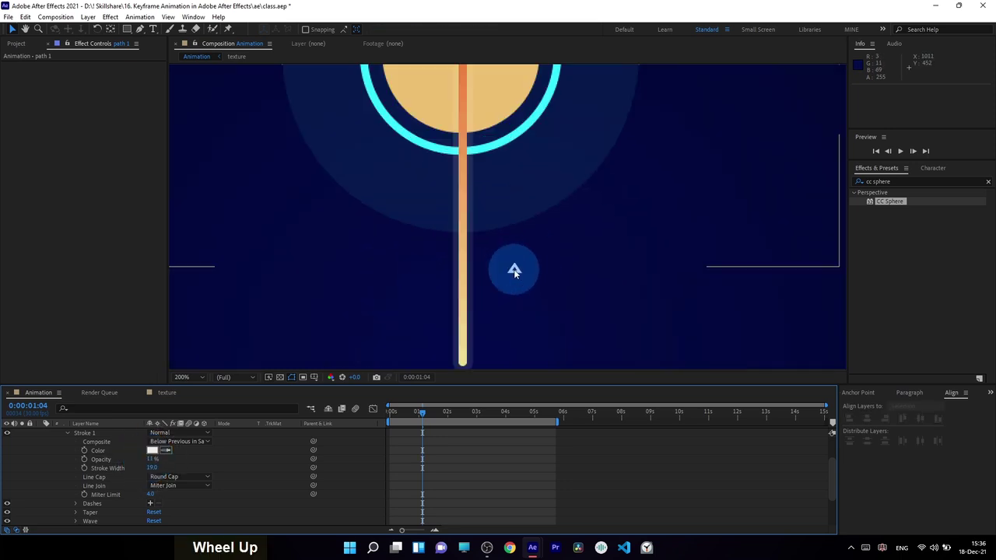
{"action": "scroll", "coordinate": [343, 355], "scroll_direction": "down", "scroll_amount": 1}
{"action": "left_click", "coordinate": [68, 432]}
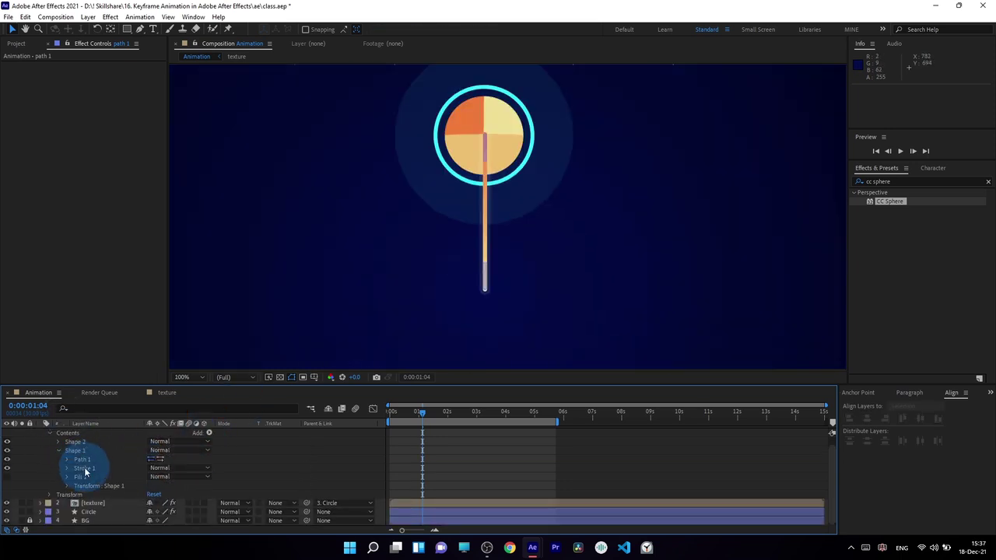
Toggle Shape 1's visibility to compare the line with and without its outline, leave it shown, and deselect the layer.
{"action": "left_click", "coordinate": [76, 451]}
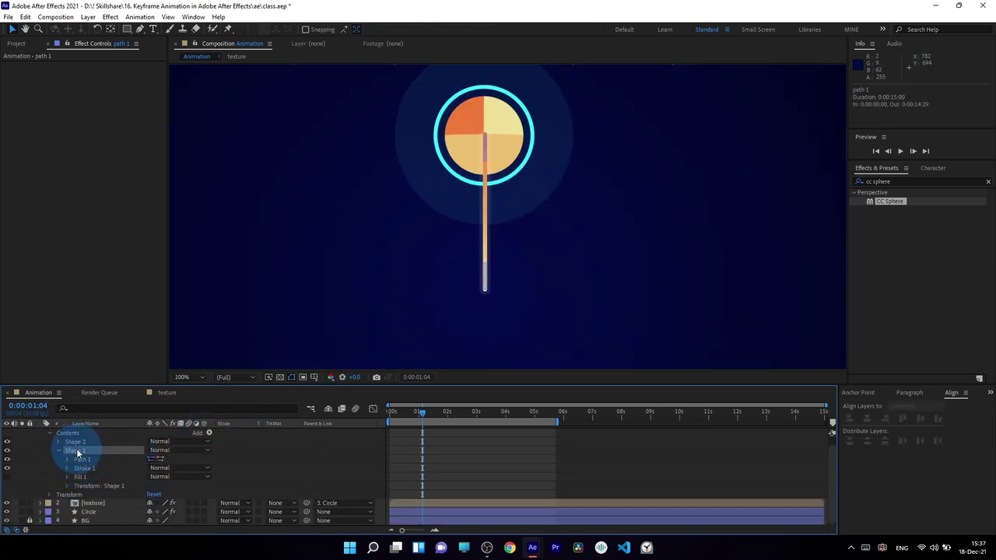
{"action": "left_click", "coordinate": [6, 451]}
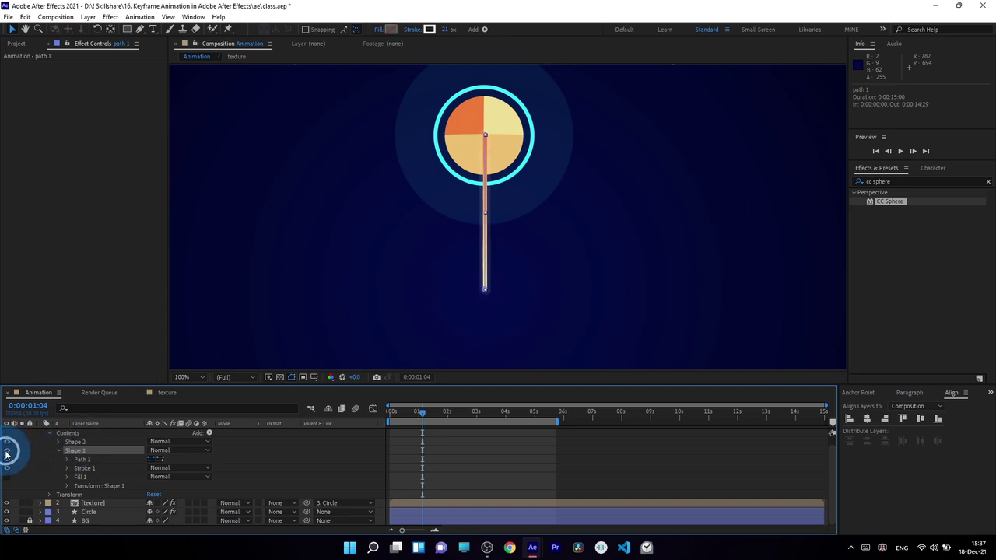
{"action": "left_click", "coordinate": [6, 455]}
{"action": "left_click", "coordinate": [6, 455]}
{"action": "left_click", "coordinate": [6, 454]}
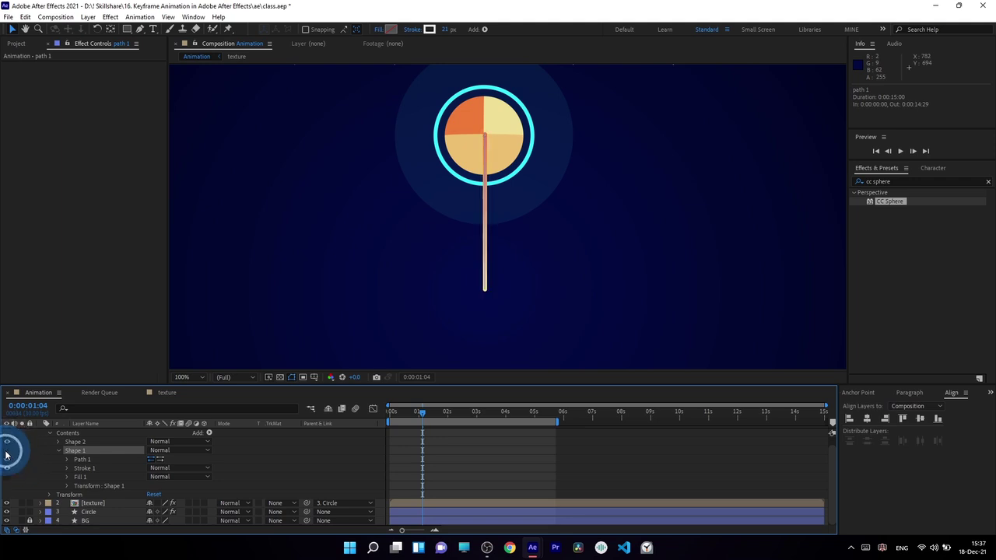
{"action": "left_click", "coordinate": [6, 455]}
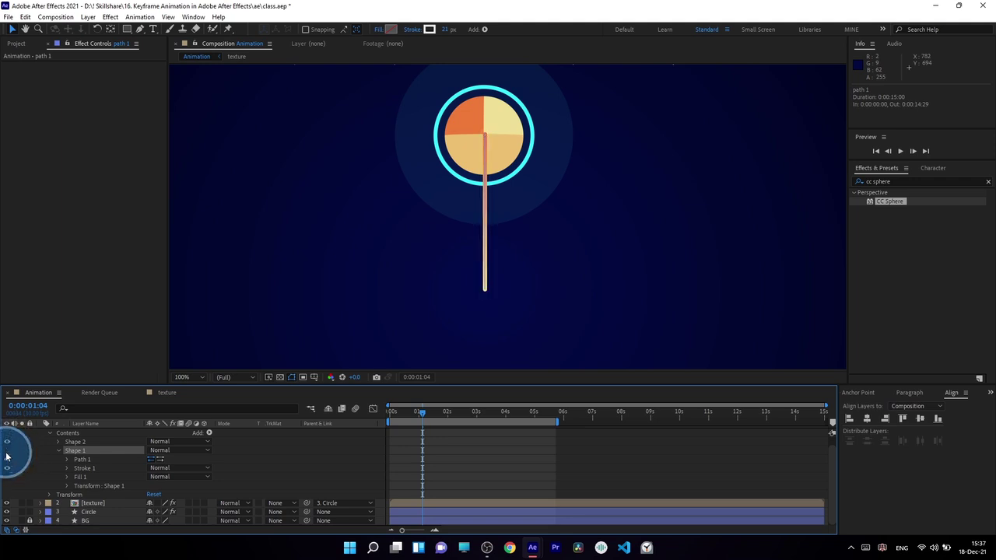
{"action": "left_click", "coordinate": [6, 456]}
{"action": "scroll", "coordinate": [545, 280], "scroll_direction": "down", "scroll_amount": 3}
{"action": "scroll", "coordinate": [504, 275], "scroll_direction": "up", "scroll_amount": 2}
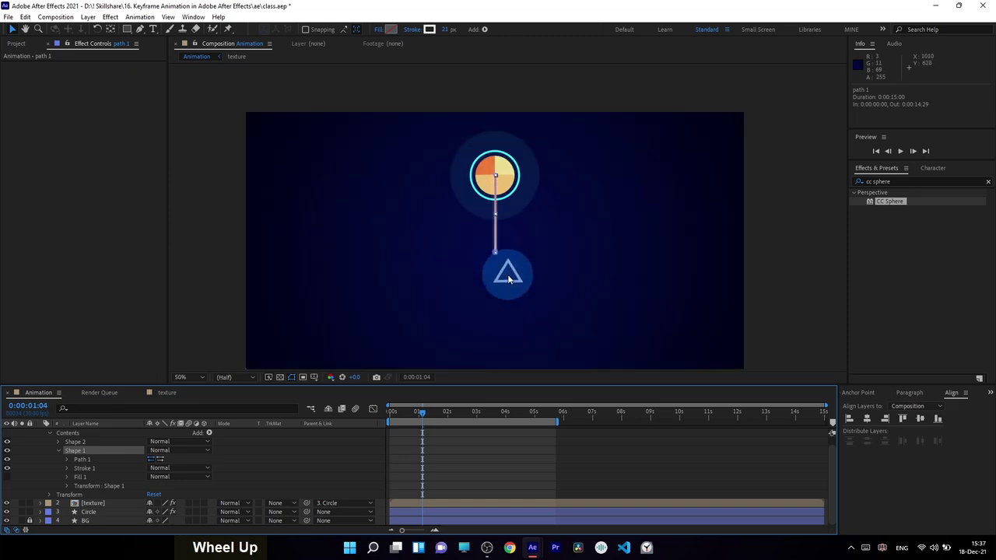
{"action": "left_click", "coordinate": [331, 448]}
{"action": "scroll", "coordinate": [496, 292], "scroll_direction": "up", "scroll_amount": 2}
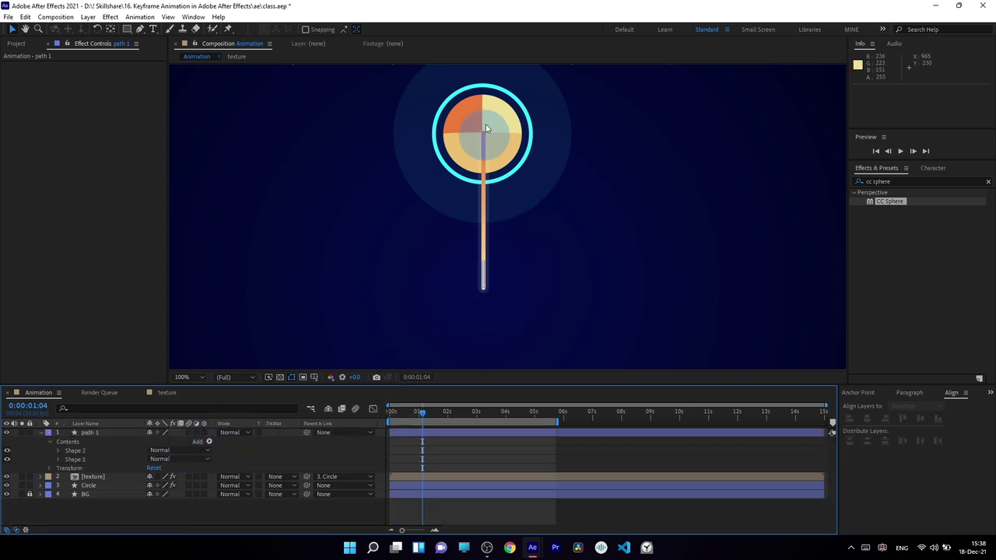
Add a Zig Zag modifier to the contents of the path 1 layer.
{"action": "left_click", "coordinate": [89, 433]}
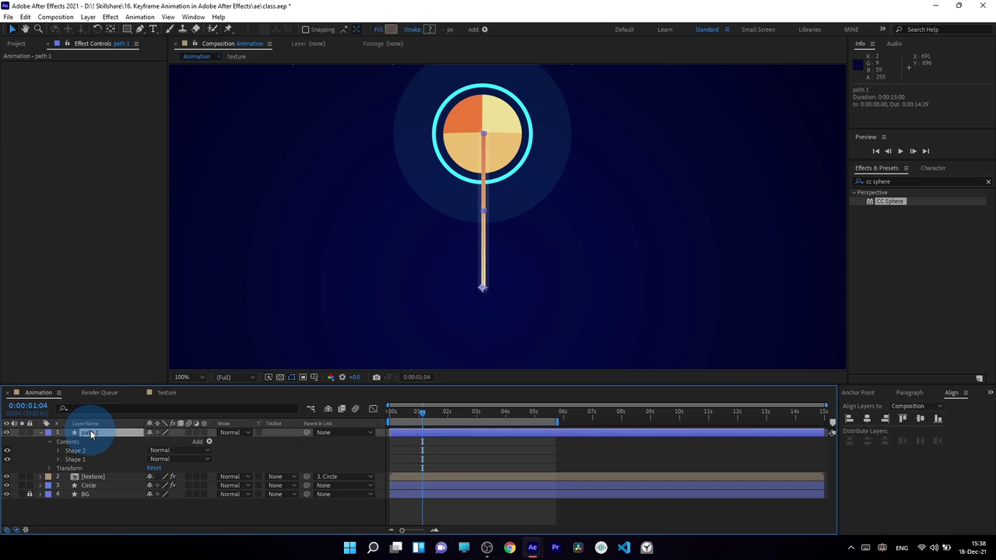
{"action": "left_click", "coordinate": [102, 433]}
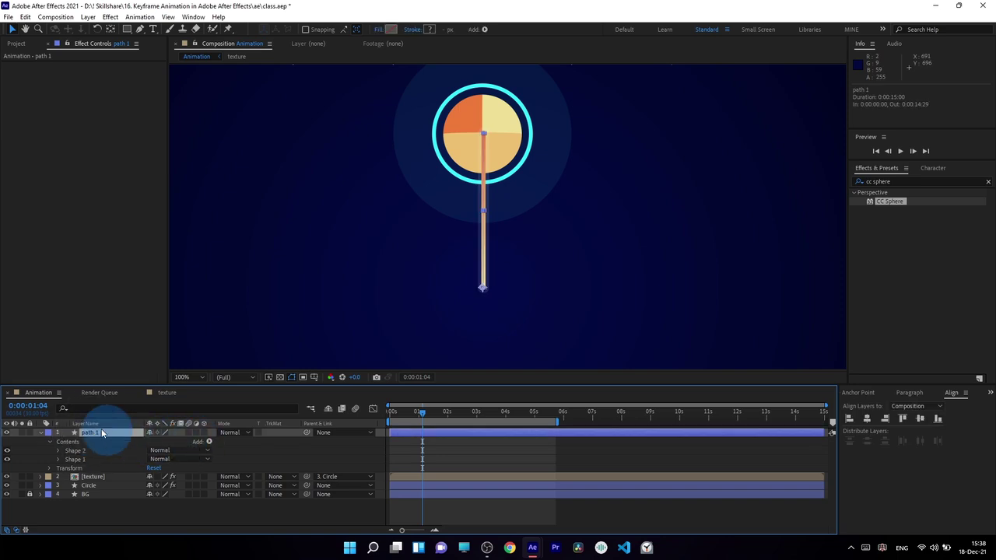
{"action": "left_click", "coordinate": [43, 440]}
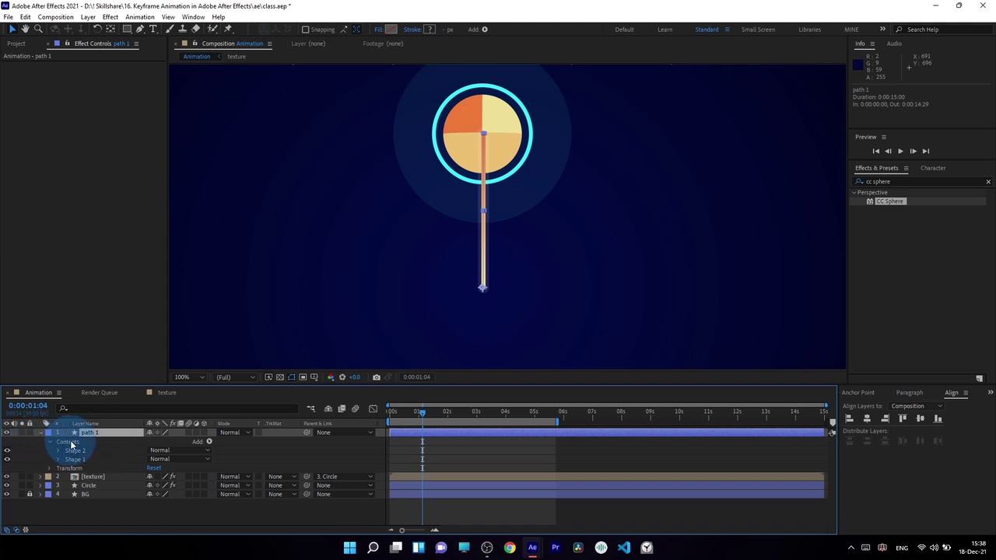
{"action": "left_click", "coordinate": [209, 442]}
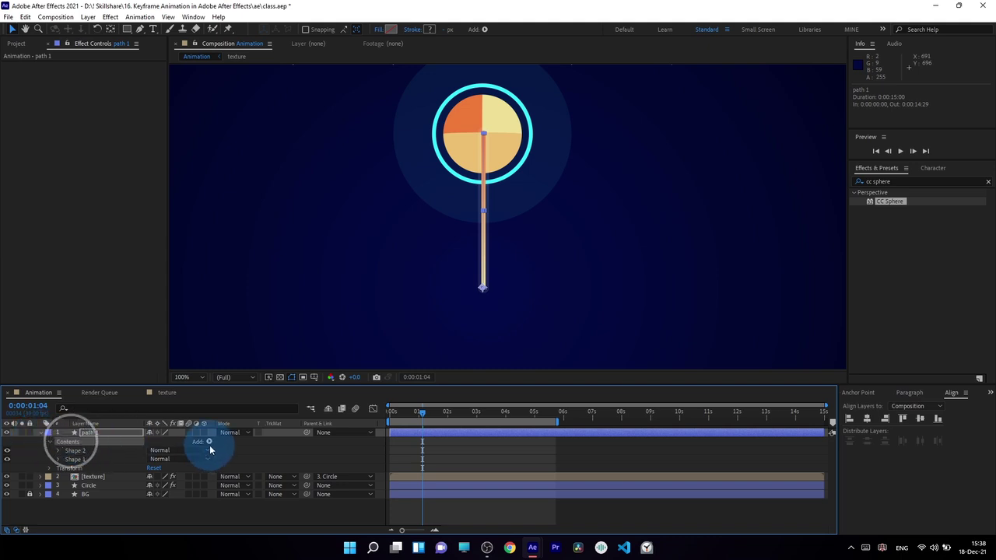
{"action": "left_click", "coordinate": [209, 442]}
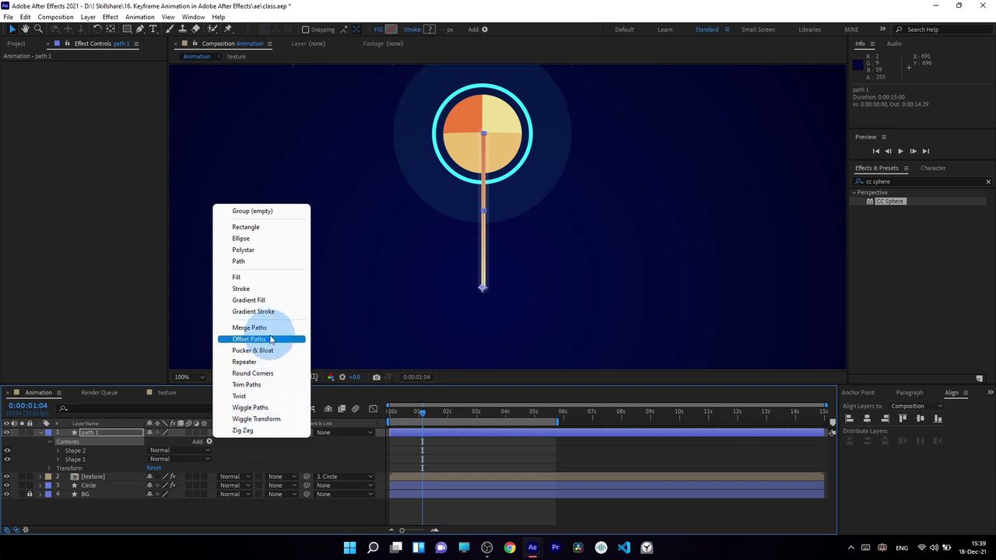
{"action": "left_click", "coordinate": [243, 431]}
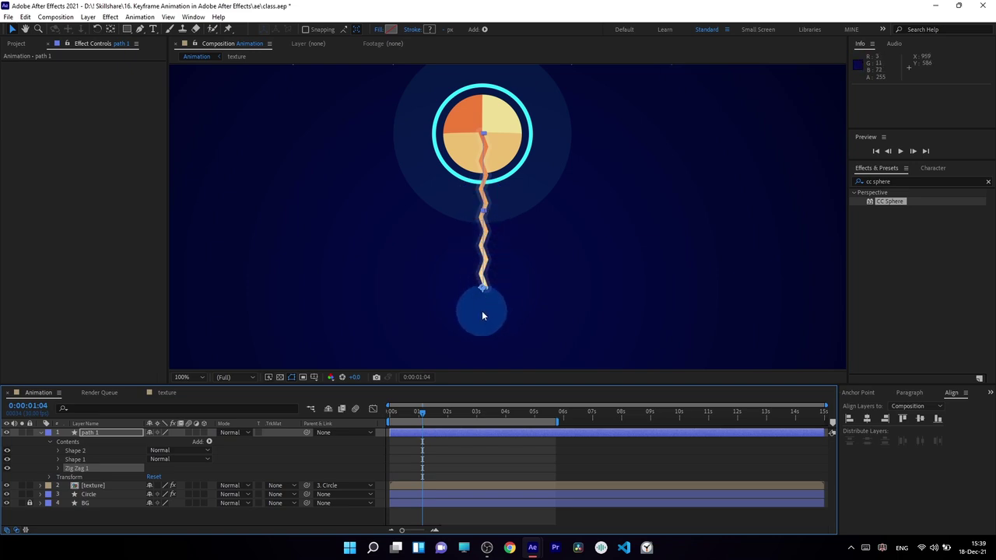
Try the Zig Zag at size 23 with 17 ridges per segment and size 11 with 31 ridges, and delete the modifier.
{"action": "left_click", "coordinate": [60, 470]}
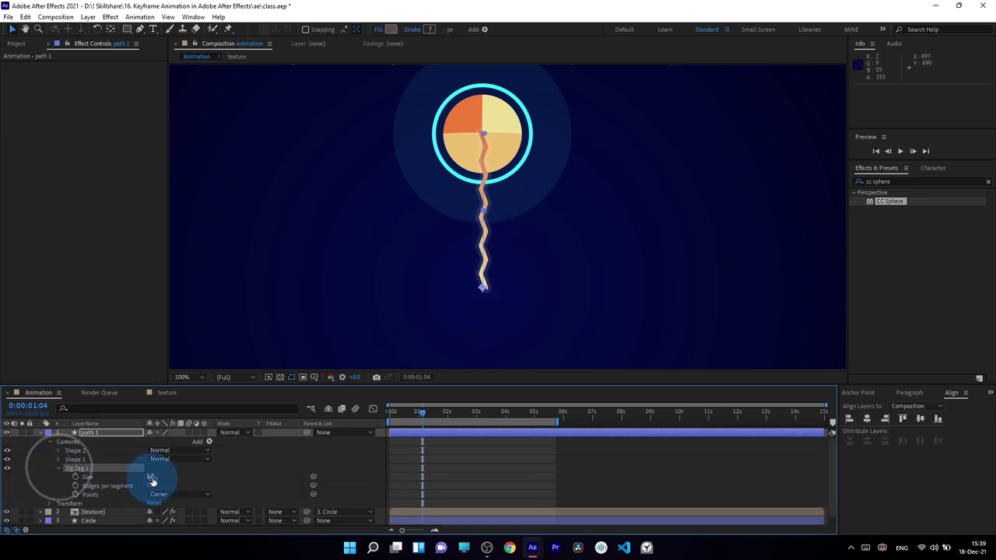
{"action": "left_click_drag", "start_coordinate": [150, 478], "coordinate": [156, 485]}
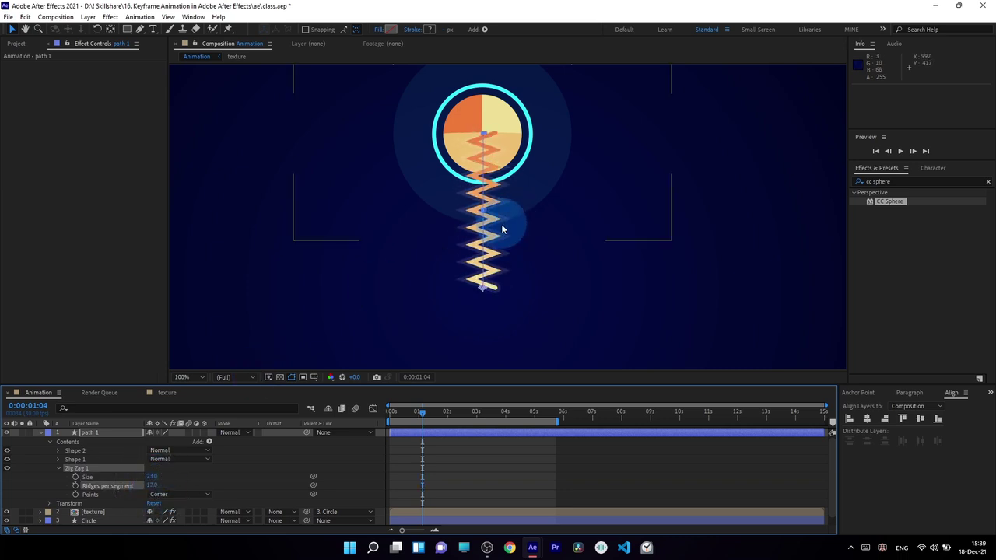
{"action": "left_click", "coordinate": [165, 506]}
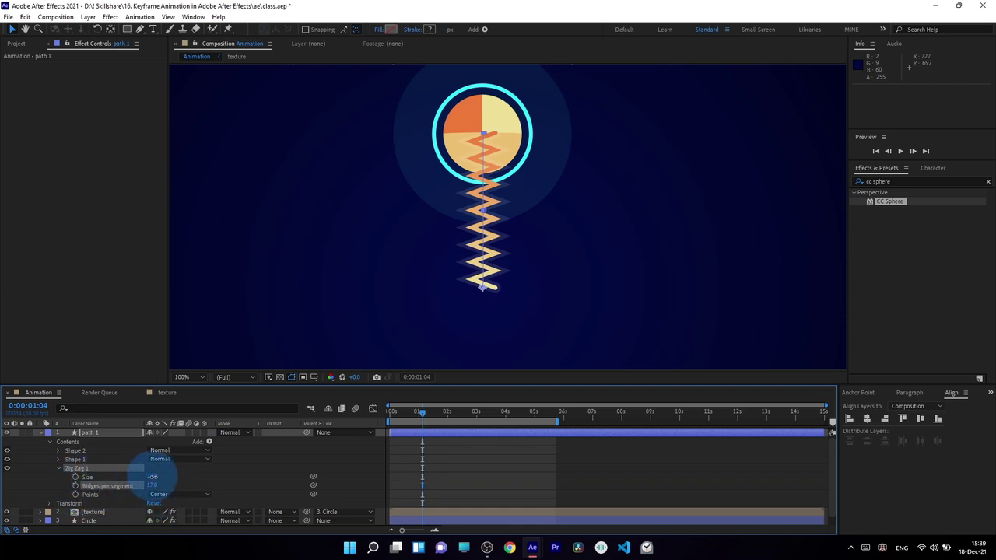
{"action": "left_click_drag", "start_coordinate": [153, 476], "coordinate": [82, 469]}
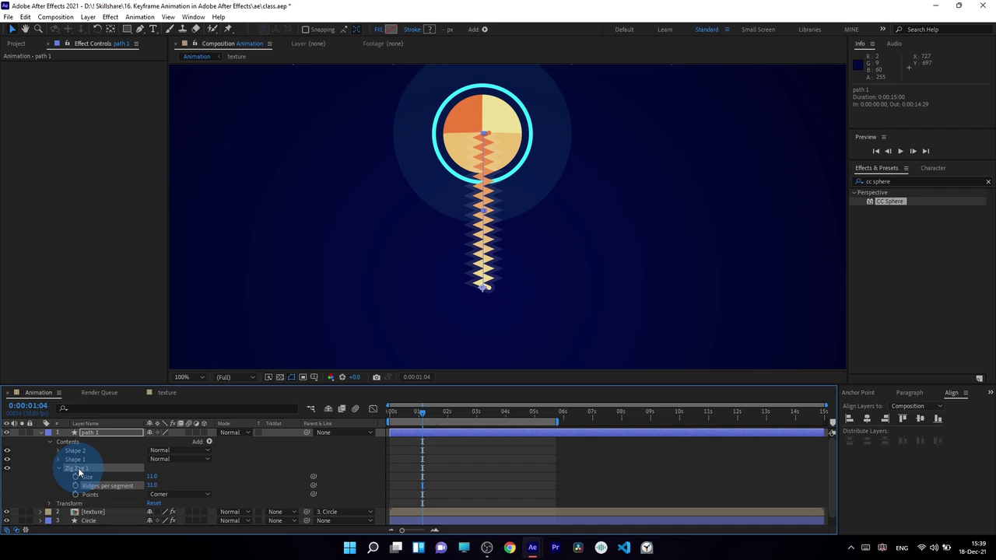
{"action": "key", "text": "Delete"}
Try a Wiggle Paths modifier on path 1 with size 42 and detail 21, and delete it.
{"action": "left_click", "coordinate": [209, 441]}
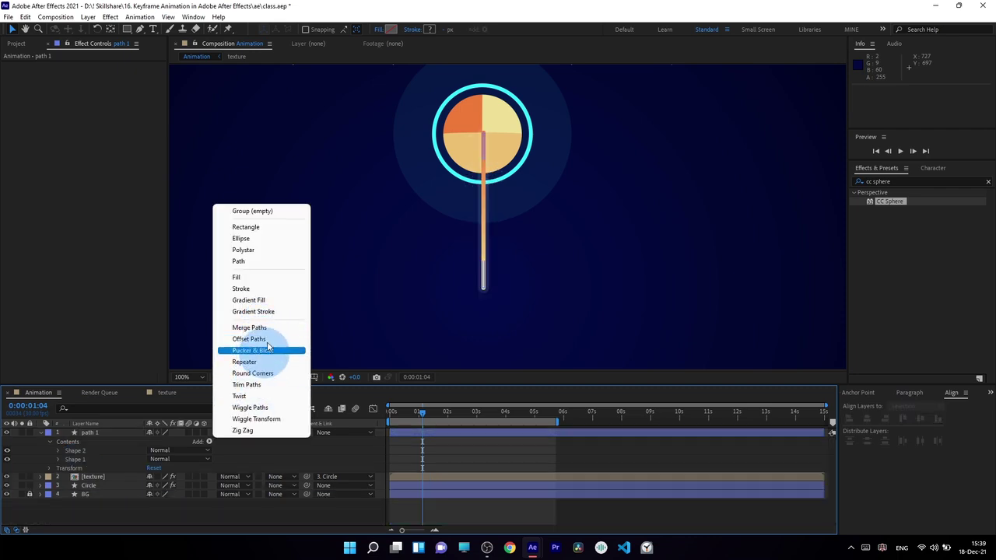
{"action": "left_click", "coordinate": [250, 408]}
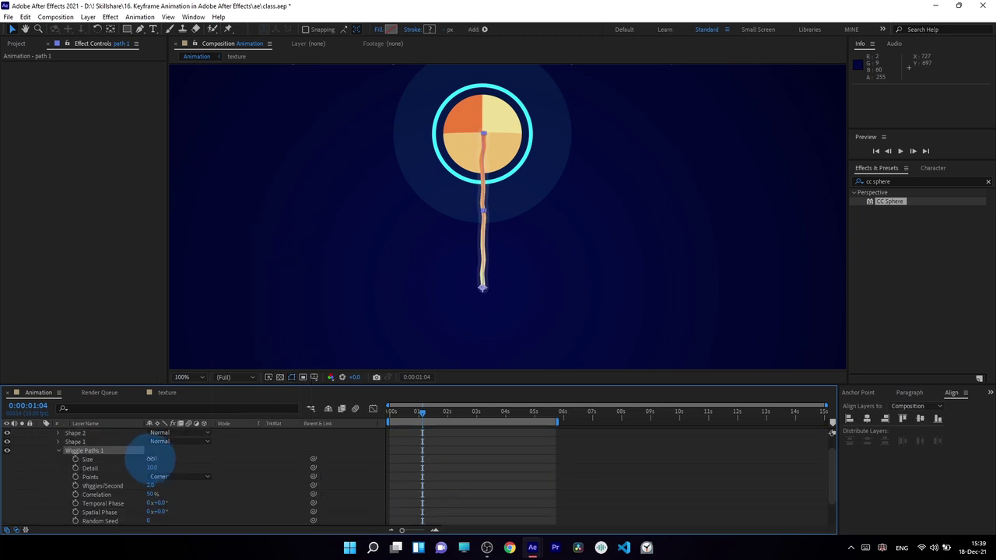
{"action": "left_click_drag", "start_coordinate": [151, 459], "coordinate": [187, 468]}
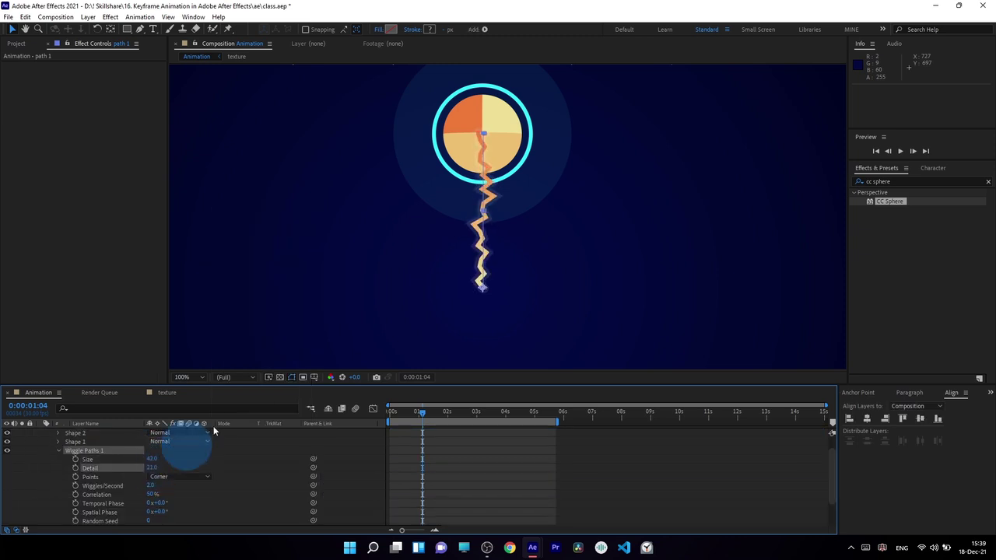
{"action": "left_click", "coordinate": [228, 489]}
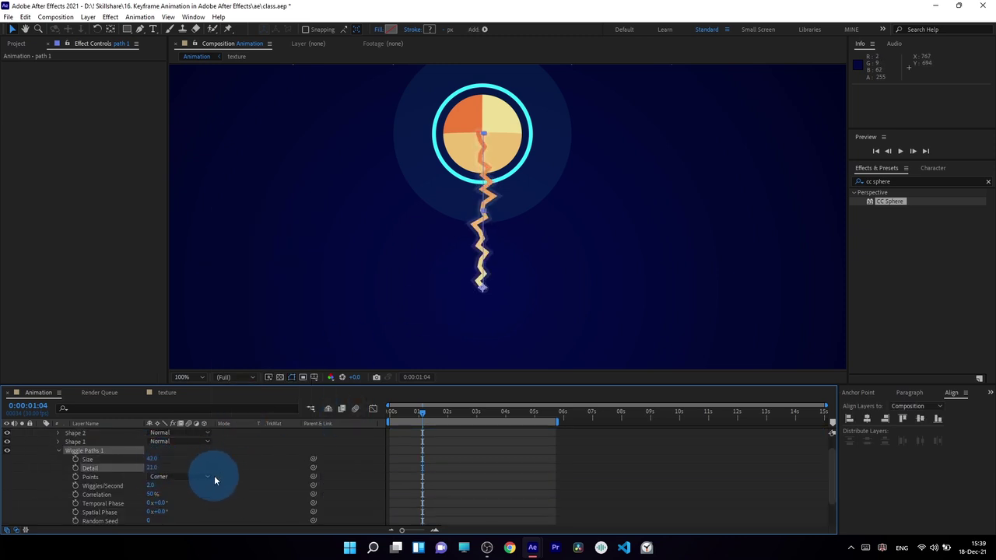
{"action": "left_click", "coordinate": [84, 462]}
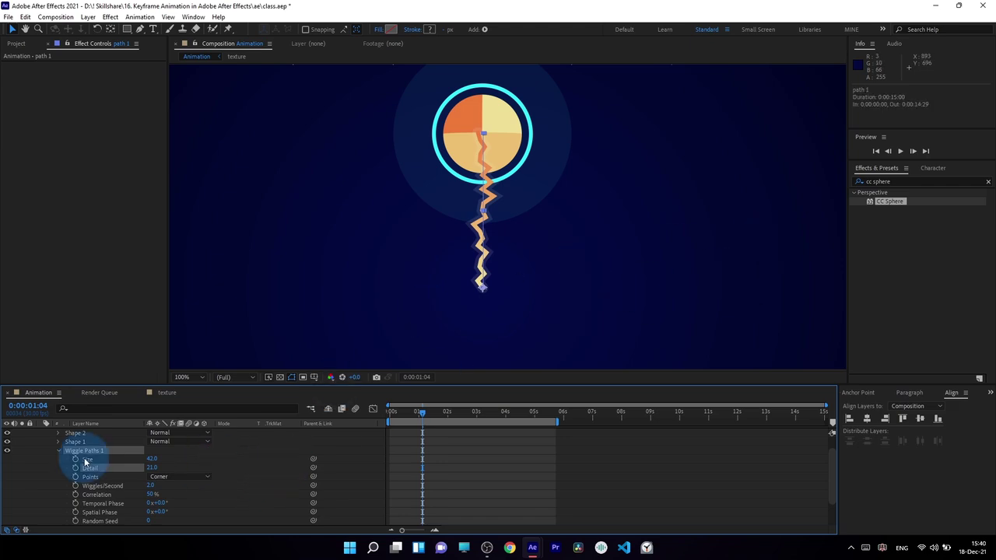
{"action": "key", "text": "Delete"}
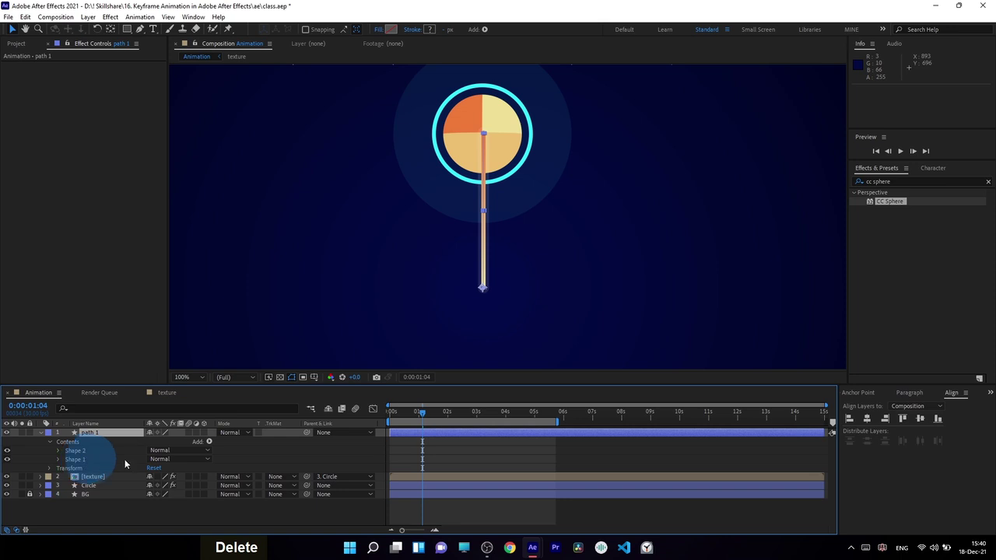
Add a Trim Paths modifier to path 1's contents and test how its End and Start values shorten the line.
{"action": "left_click", "coordinate": [216, 452]}
{"action": "left_click", "coordinate": [210, 443]}
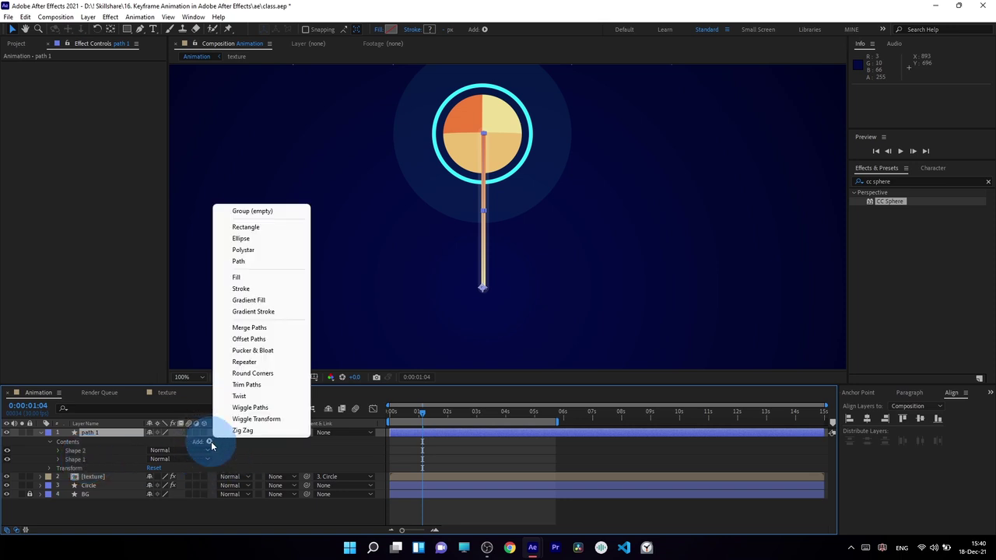
{"action": "left_click", "coordinate": [241, 364]}
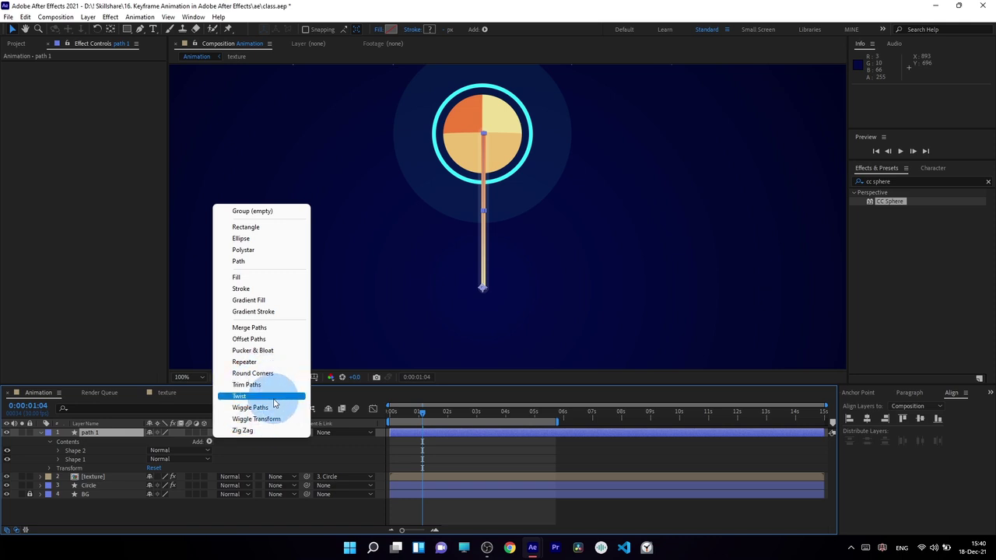
{"action": "left_click", "coordinate": [260, 386]}
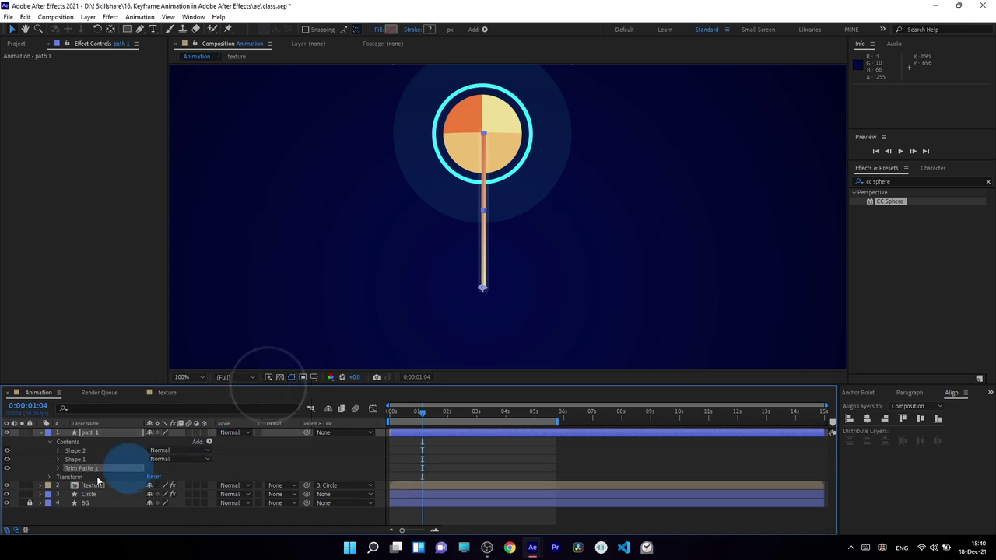
{"action": "left_click", "coordinate": [59, 469]}
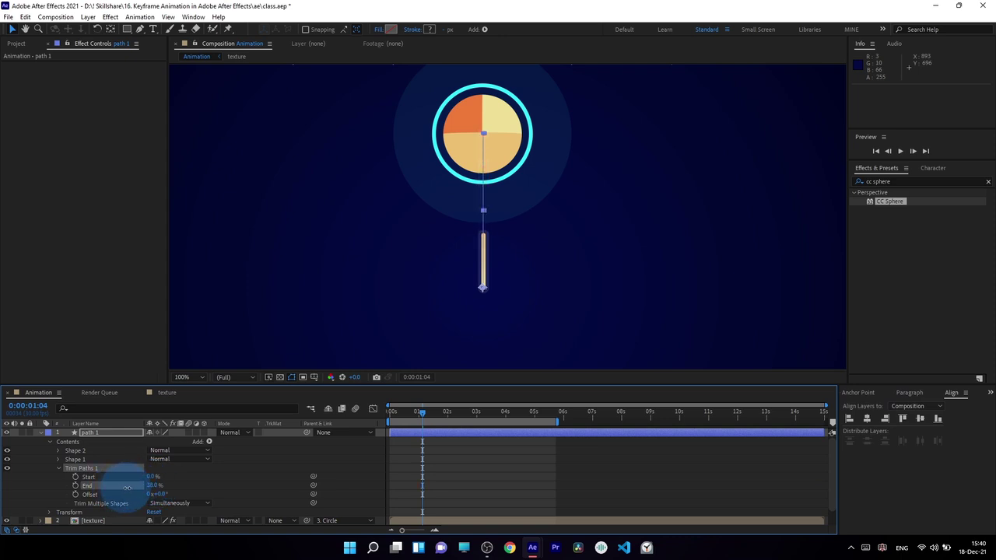
{"action": "mouse_move", "coordinate": [127, 488]}
{"action": "left_mouse_down"}
{"action": "mouse_move", "coordinate": [179, 471]}
{"action": "mouse_move", "coordinate": [125, 476]}
{"action": "left_mouse_up"}
Keyframe the Trim Paths End from 0% at the first frame to 100% at 0:00:00:28, and scrub ahead to check the line.
{"action": "key", "text": "Home"}
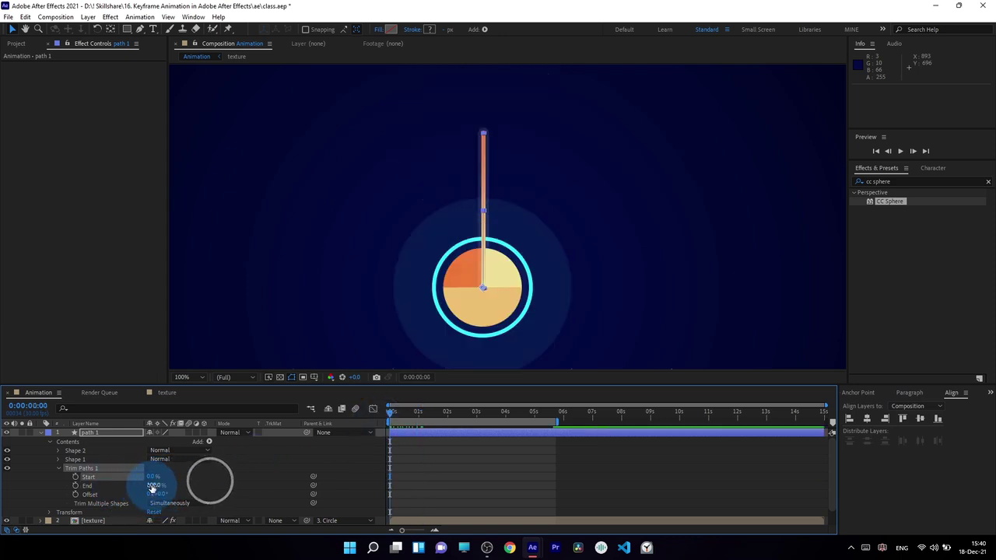
{"action": "left_click_drag", "start_coordinate": [207, 482], "coordinate": [80, 489]}
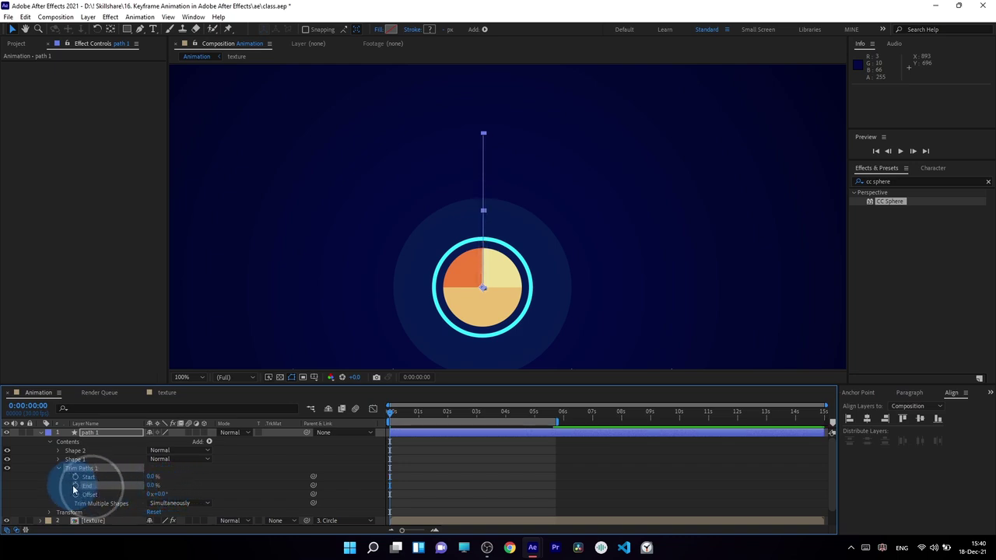
{"action": "left_click", "coordinate": [76, 486]}
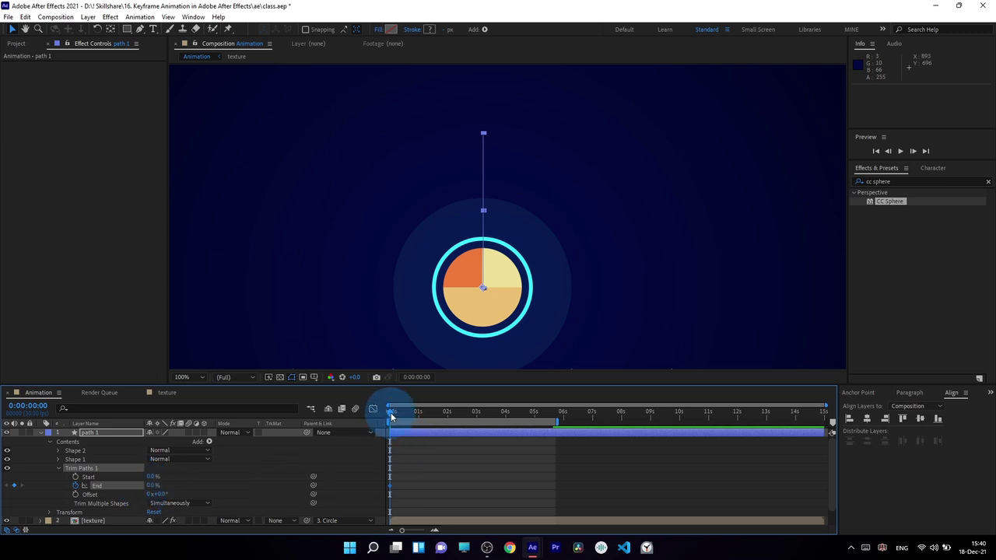
{"action": "left_click_drag", "start_coordinate": [392, 417], "coordinate": [419, 420]}
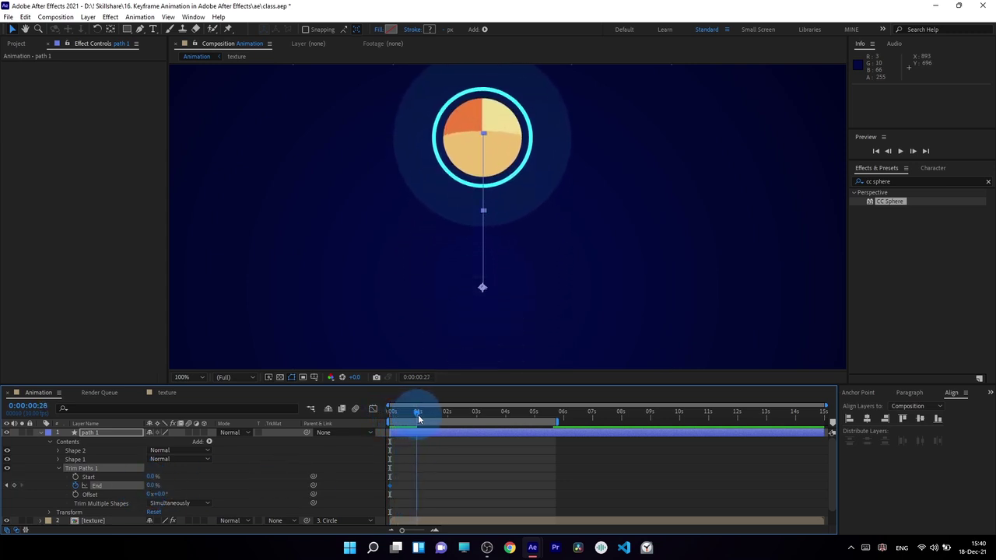
{"action": "left_click_drag", "start_coordinate": [152, 485], "coordinate": [267, 488]}
{"action": "left_click_drag", "start_coordinate": [417, 413], "coordinate": [446, 414]}
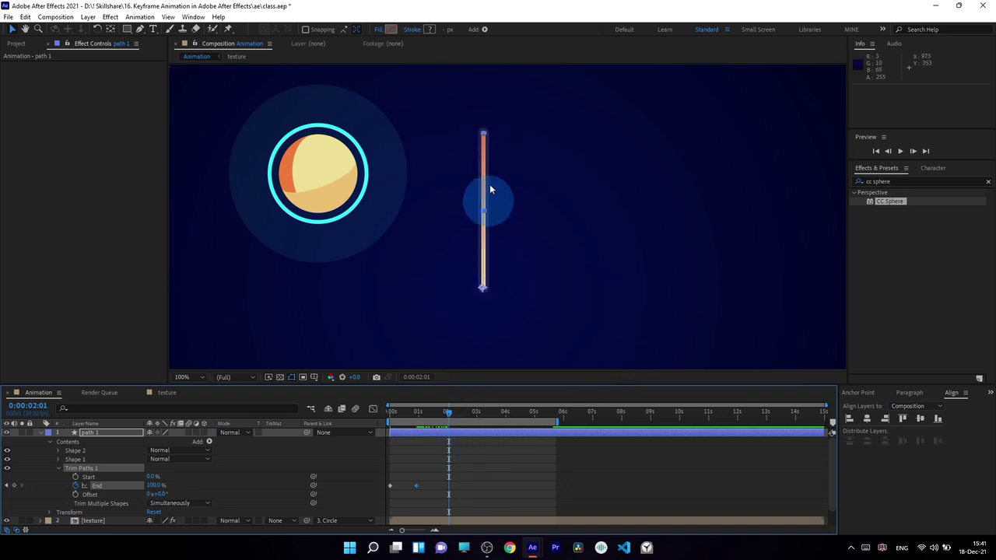
Keyframe the Trim Paths Start from 0% up to 100% at 0:00:01:18, testing 67% before the final value.
{"action": "left_click_drag", "start_coordinate": [412, 414], "coordinate": [434, 412]}
{"action": "left_click", "coordinate": [76, 477]}
{"action": "left_click", "coordinate": [153, 476]}
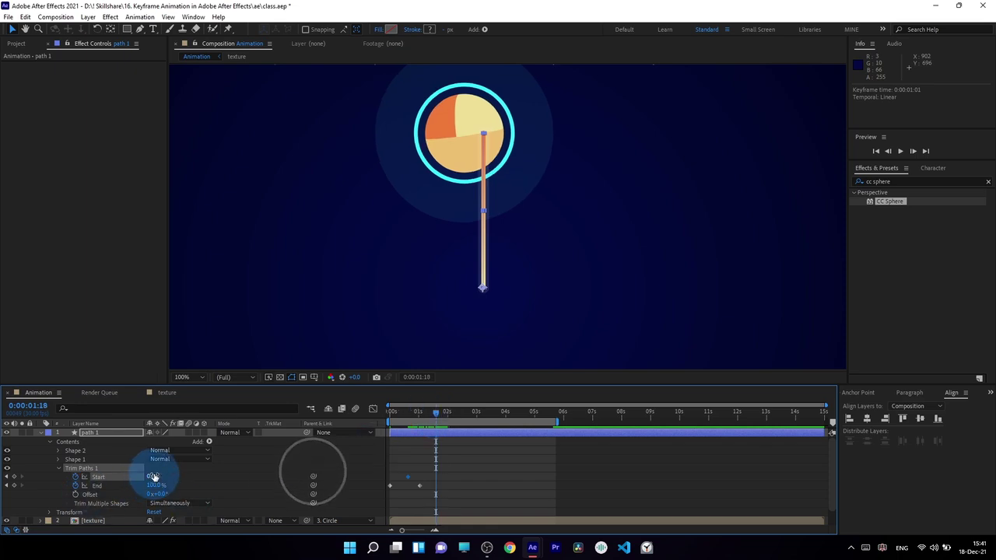
{"action": "type", "text": "67"}
{"action": "key", "text": "Return"}
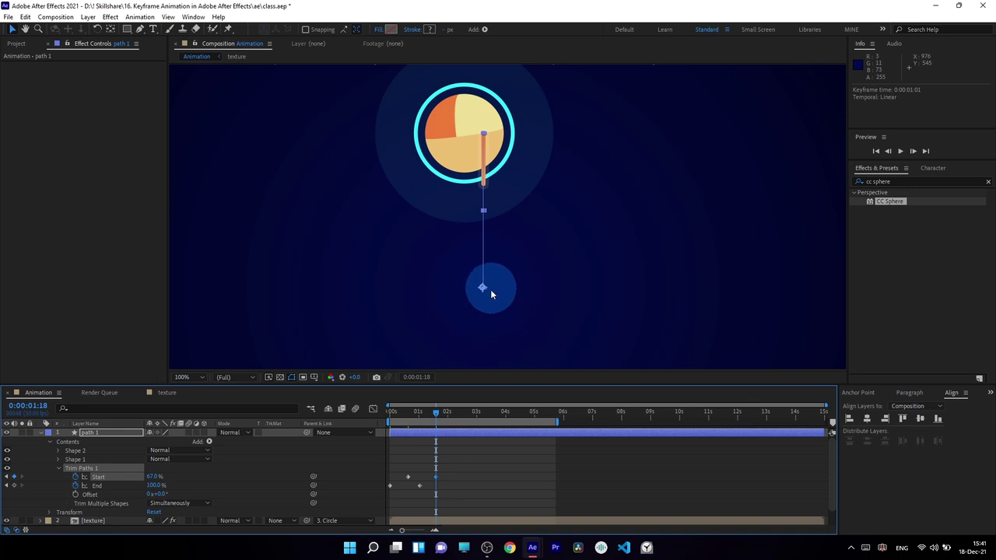
{"action": "left_click", "coordinate": [150, 477]}
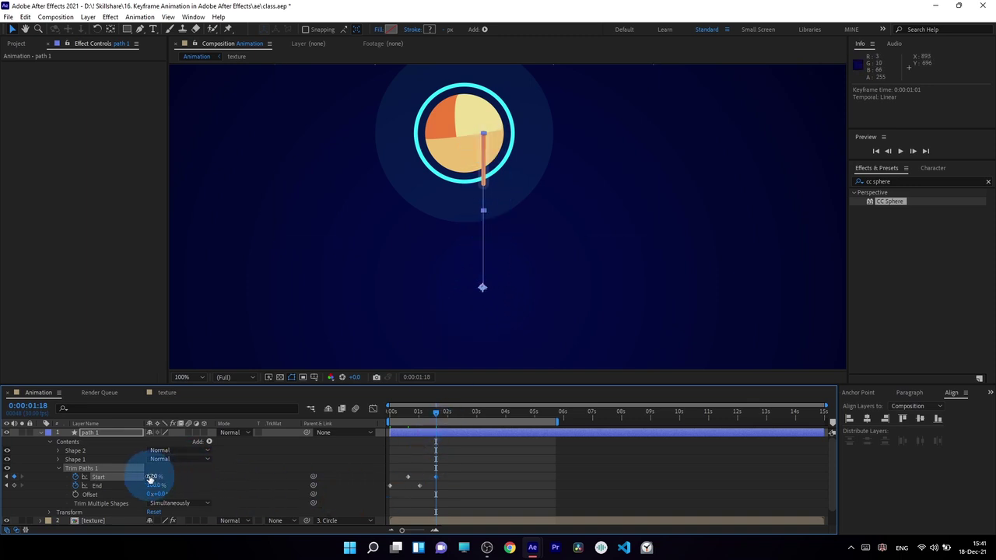
{"action": "type", "text": "100"}
{"action": "key", "text": "Return"}
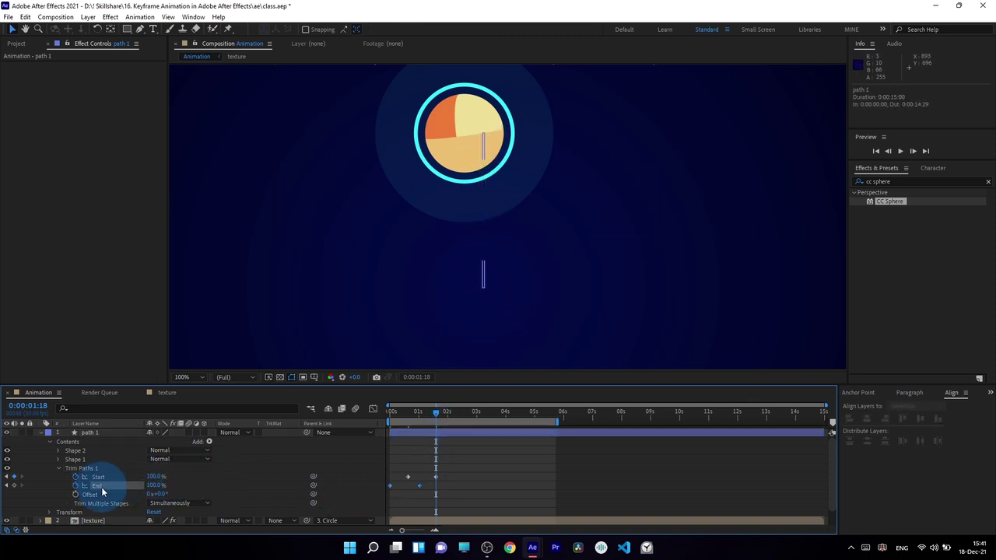
Review the line's Start and End animation around the first second, and shift both Start keyframes later so the first sits at 0:00:04:21.
{"action": "left_click", "coordinate": [96, 486]}
{"action": "left_click", "coordinate": [406, 434]}
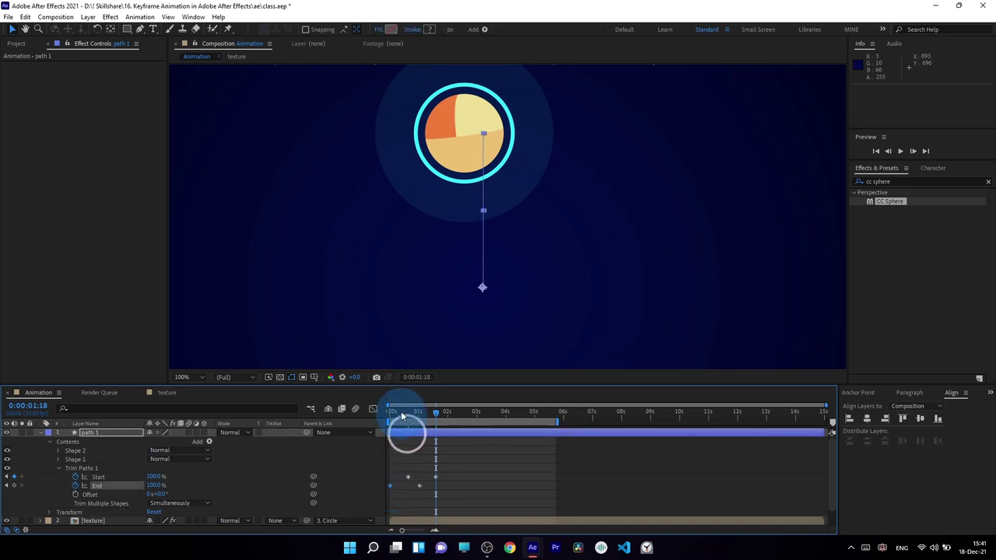
{"action": "mouse_move", "coordinate": [402, 417]}
{"action": "left_mouse_down"}
{"action": "mouse_move", "coordinate": [390, 413]}
{"action": "mouse_move", "coordinate": [414, 441]}
{"action": "mouse_move", "coordinate": [392, 417]}
{"action": "mouse_move", "coordinate": [441, 422]}
{"action": "mouse_move", "coordinate": [408, 415]}
{"action": "mouse_move", "coordinate": [417, 413]}
{"action": "left_mouse_up"}
{"action": "left_click", "coordinate": [104, 476]}
{"action": "left_click_drag", "start_coordinate": [423, 460], "coordinate": [411, 481]}
{"action": "left_click_drag", "start_coordinate": [396, 413], "coordinate": [408, 414]}
{"action": "scroll", "coordinate": [532, 212], "scroll_direction": "down", "scroll_amount": 2}
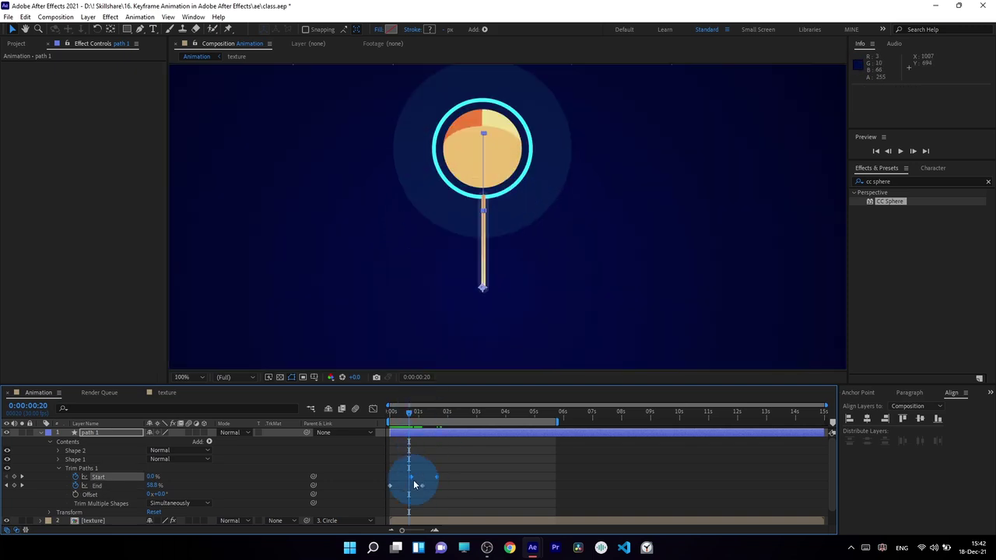
{"action": "left_click_drag", "start_coordinate": [429, 487], "coordinate": [524, 481]}
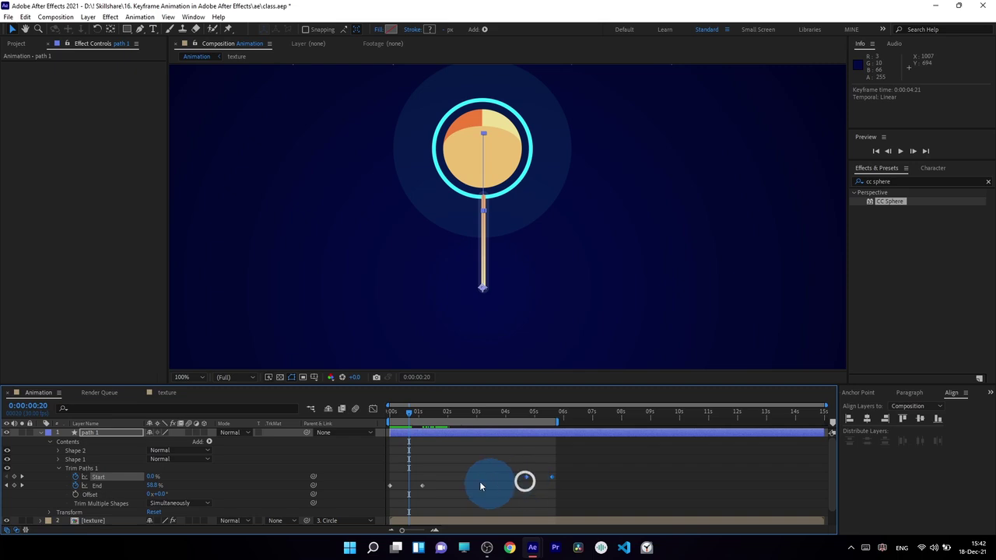
Move the second End keyframe to about 0:00:00:26 and shape the End speed graph to start fast and ease out.
{"action": "left_click_drag", "start_coordinate": [421, 487], "coordinate": [411, 498]}
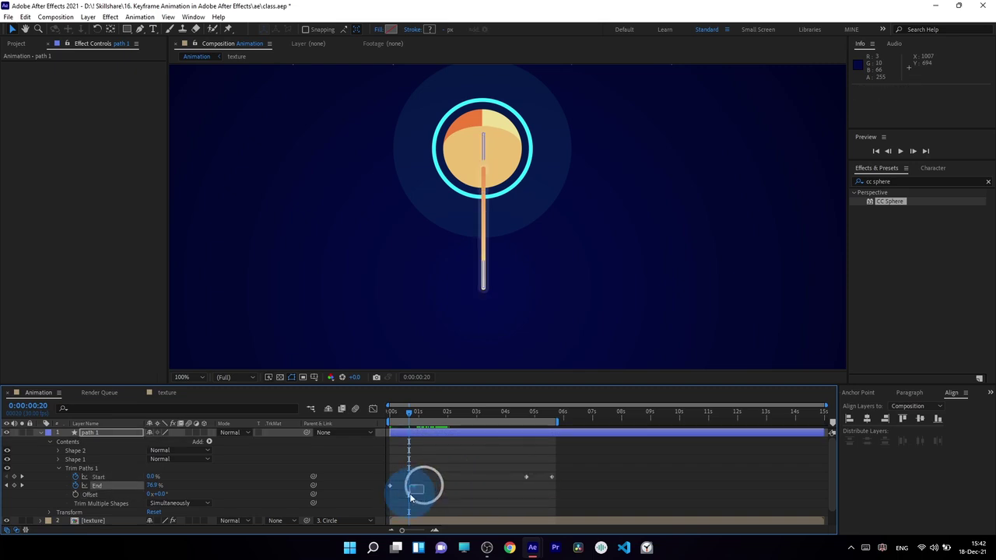
{"action": "left_click", "coordinate": [372, 409]}
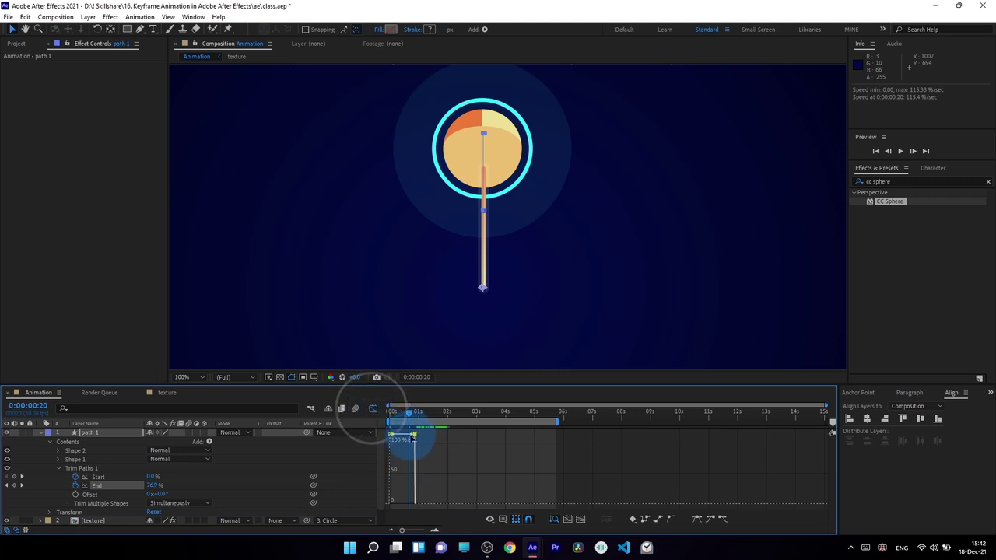
{"action": "left_click_drag", "start_coordinate": [412, 438], "coordinate": [392, 471]}
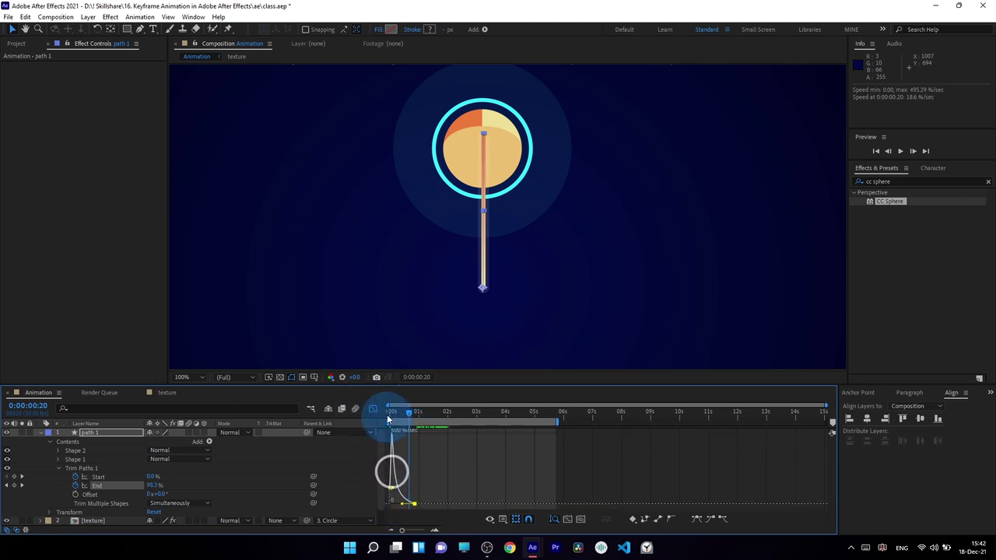
Leave the speed graph and scrub through the first second to examine the eased growth of the line.
{"action": "left_click", "coordinate": [371, 408]}
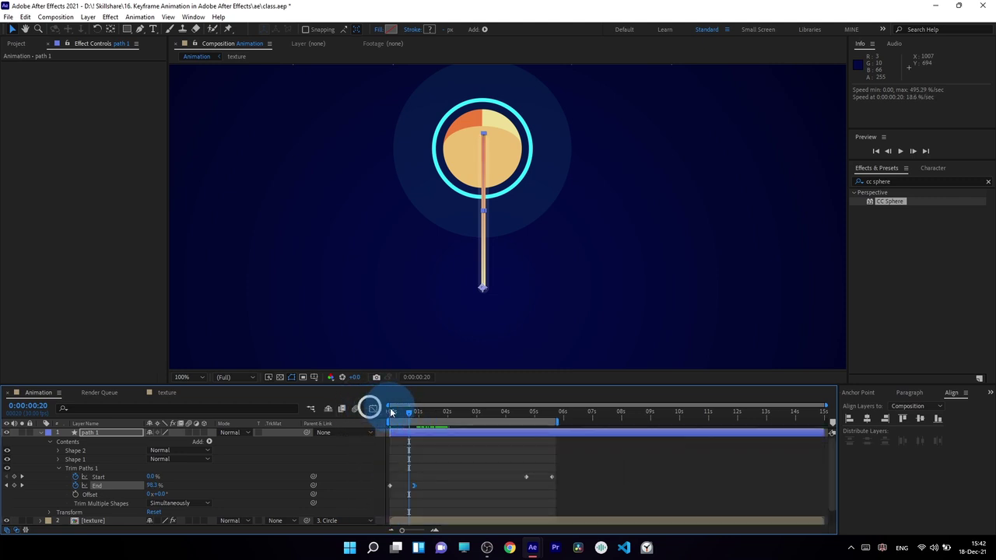
{"action": "mouse_move", "coordinate": [392, 413]}
{"action": "left_mouse_down"}
{"action": "mouse_move", "coordinate": [403, 422]}
{"action": "mouse_move", "coordinate": [384, 421]}
{"action": "mouse_move", "coordinate": [404, 421]}
{"action": "mouse_move", "coordinate": [390, 422]}
{"action": "mouse_move", "coordinate": [396, 431]}
{"action": "mouse_move", "coordinate": [389, 422]}
{"action": "mouse_move", "coordinate": [401, 414]}
{"action": "left_mouse_up"}
{"action": "left_click", "coordinate": [510, 246]}
{"action": "left_click", "coordinate": [543, 168]}
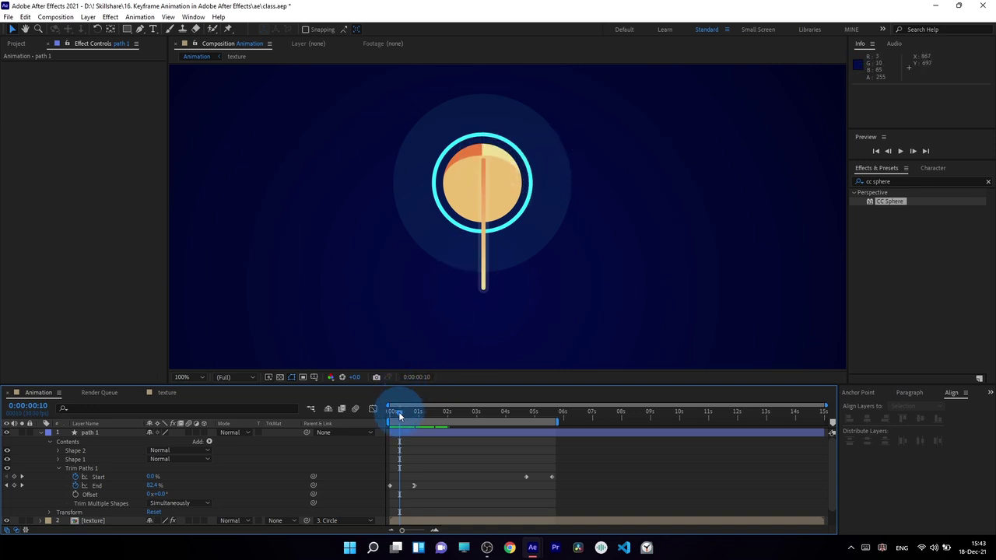
{"action": "mouse_move", "coordinate": [398, 412]}
{"action": "left_mouse_down"}
{"action": "mouse_move", "coordinate": [390, 412]}
{"action": "mouse_move", "coordinate": [411, 427]}
{"action": "left_mouse_up"}
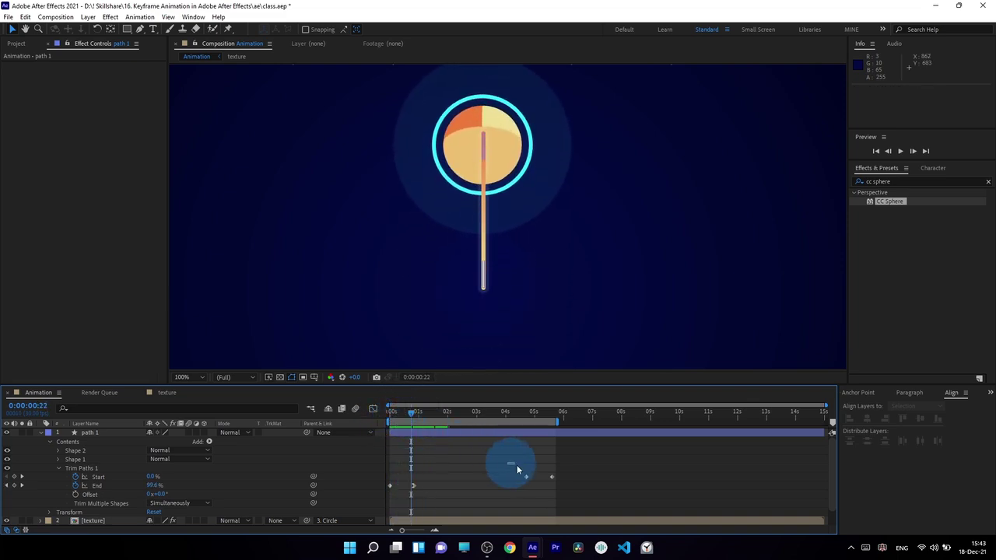
Move both Start keyframes earlier so the first sits at about 0:00:00:20, and shape the Start speed graph to begin slowly and finish fast.
{"action": "left_click_drag", "start_coordinate": [517, 467], "coordinate": [535, 481]}
{"action": "left_click_drag", "start_coordinate": [447, 482], "coordinate": [418, 484]}
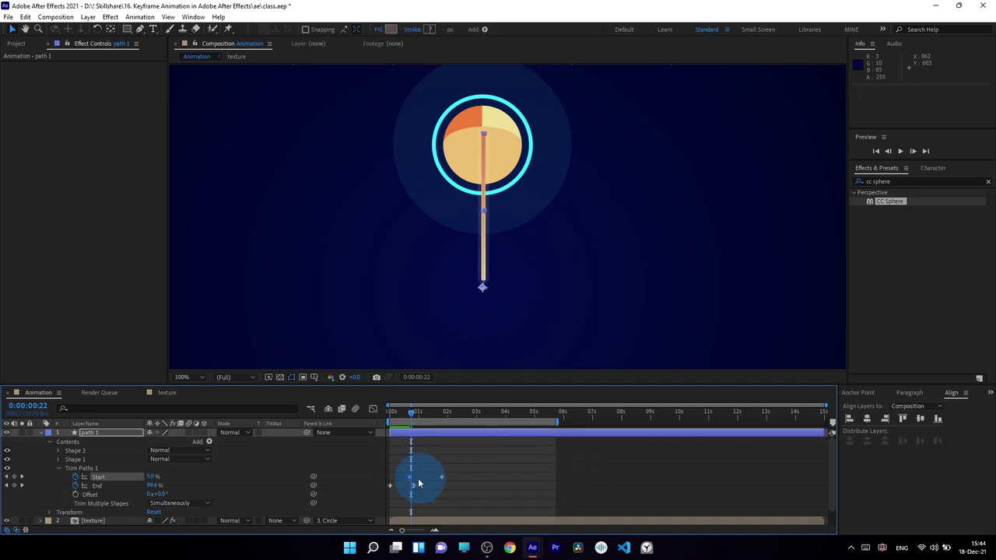
{"action": "left_click", "coordinate": [372, 410]}
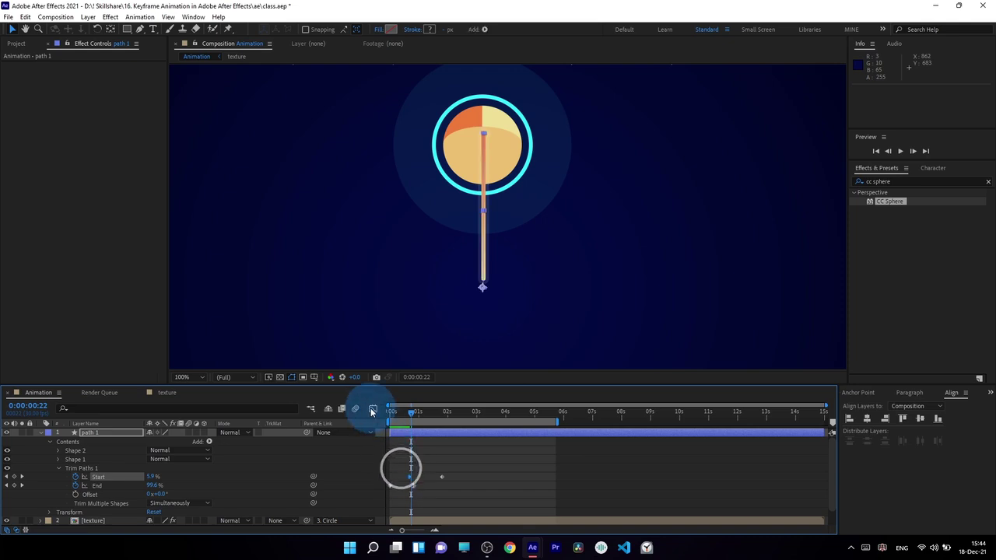
{"action": "left_click", "coordinate": [414, 434]}
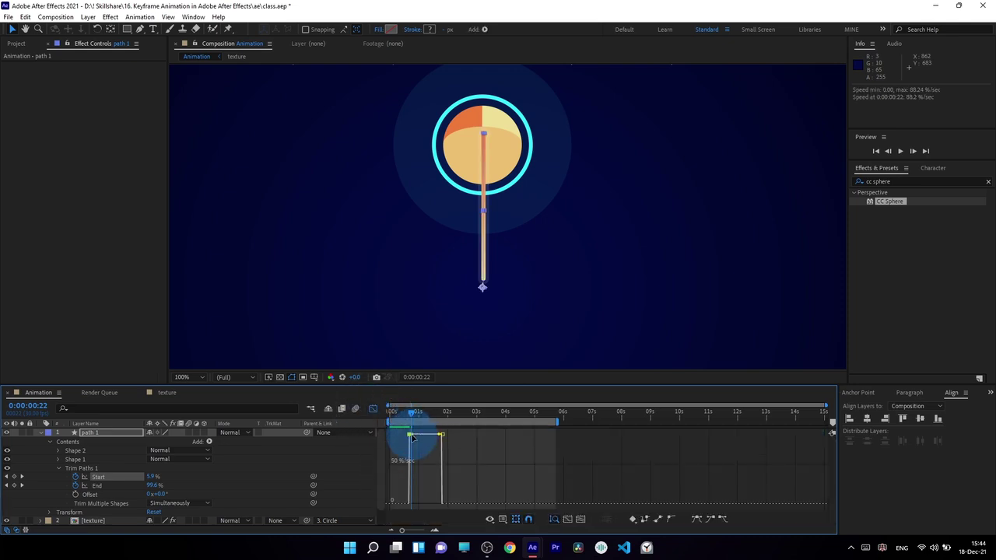
{"action": "left_click_drag", "start_coordinate": [413, 438], "coordinate": [428, 473]}
{"action": "left_click", "coordinate": [408, 413]}
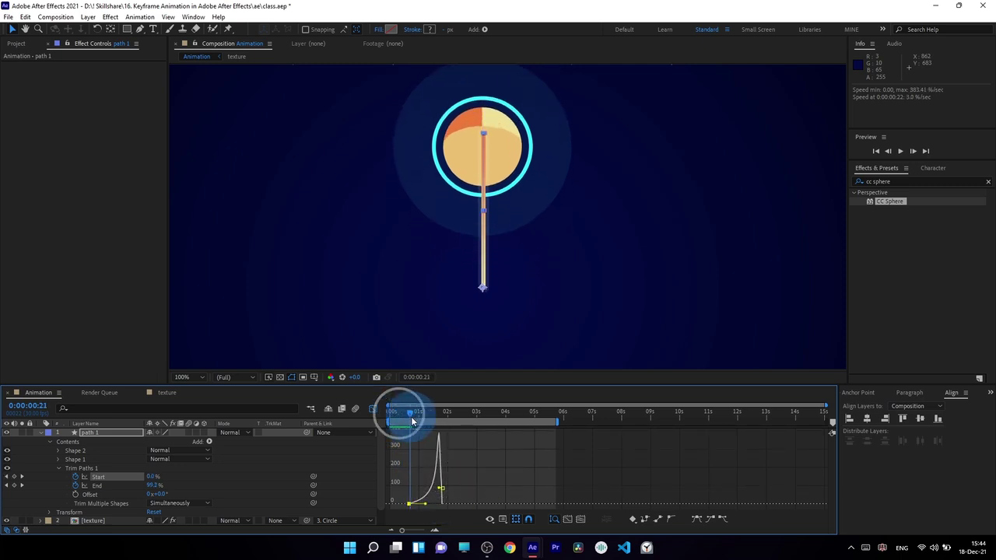
{"action": "left_click", "coordinate": [438, 418]}
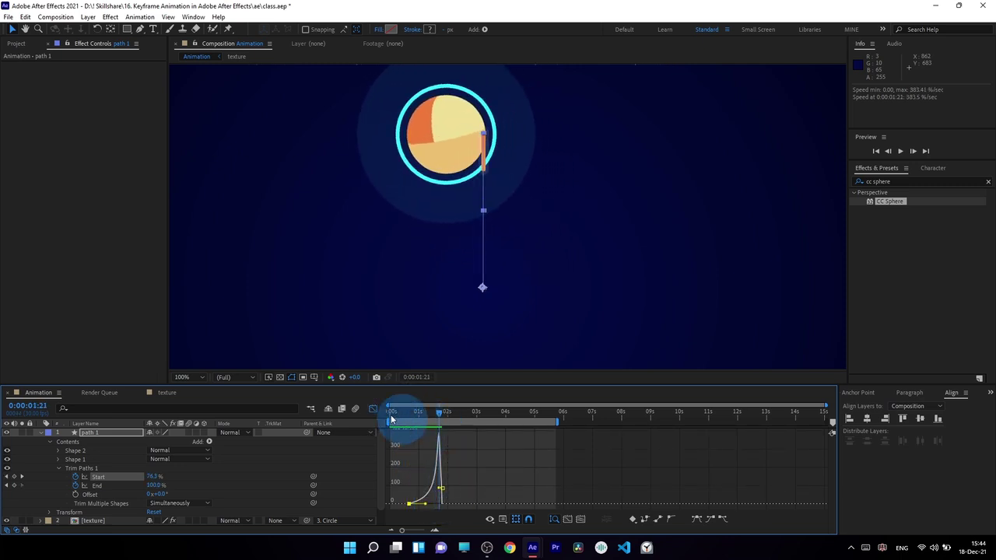
Shift the Start keyframes a few frames earlier and scrub the first second to check the overlap with the End animation.
{"action": "left_click", "coordinate": [372, 409]}
{"action": "left_click", "coordinate": [436, 476]}
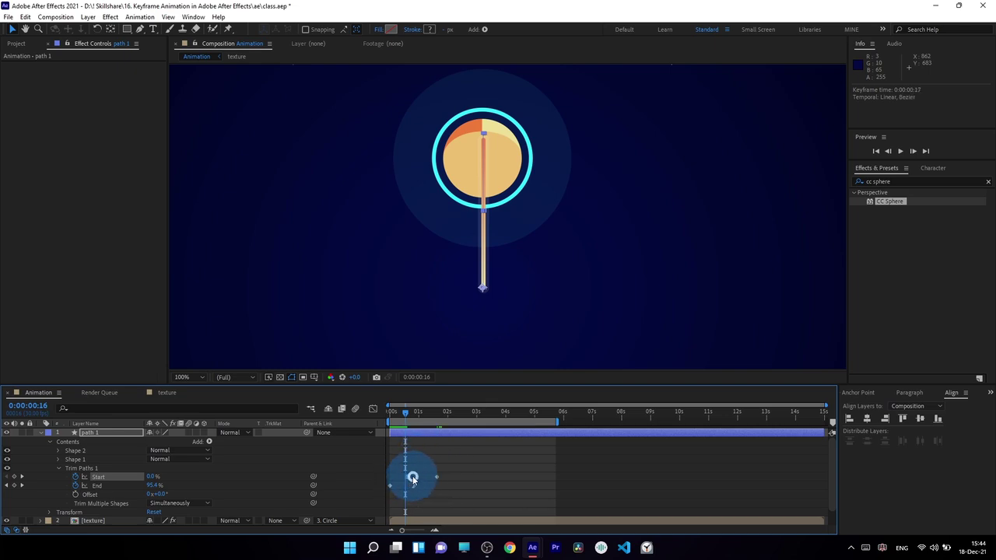
{"action": "left_click_drag", "start_coordinate": [413, 477], "coordinate": [407, 476]}
{"action": "left_click_drag", "start_coordinate": [389, 410], "coordinate": [408, 423]}
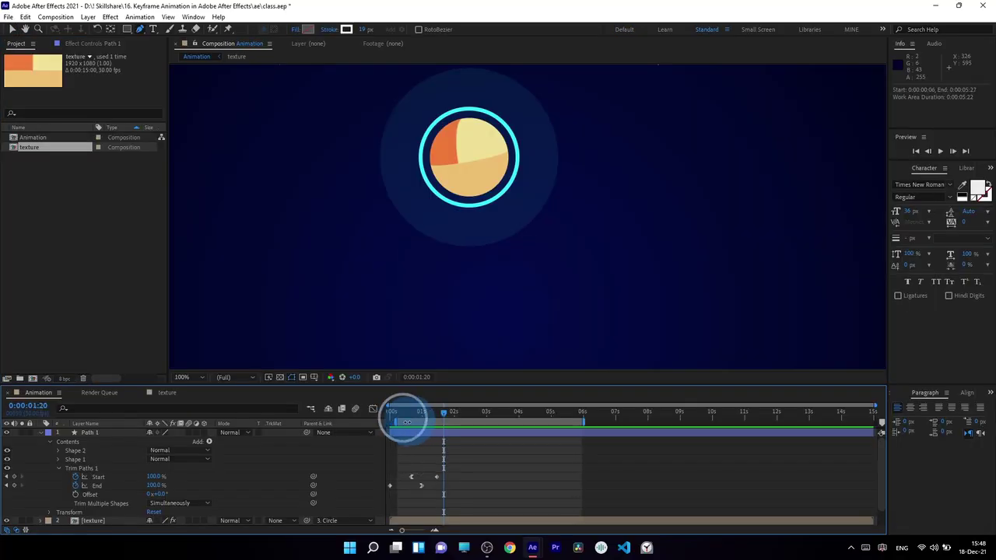
Slide the work area back to begin at 0:00:00:00, save the project, and play the animation briefly.
{"action": "left_click_drag", "start_coordinate": [401, 419], "coordinate": [425, 430]}
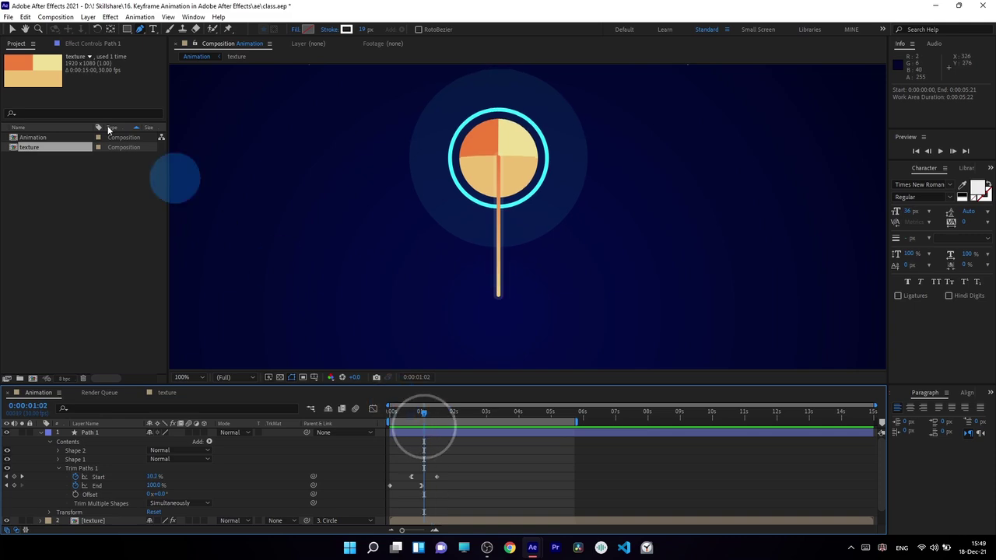
{"action": "left_click", "coordinate": [8, 17]}
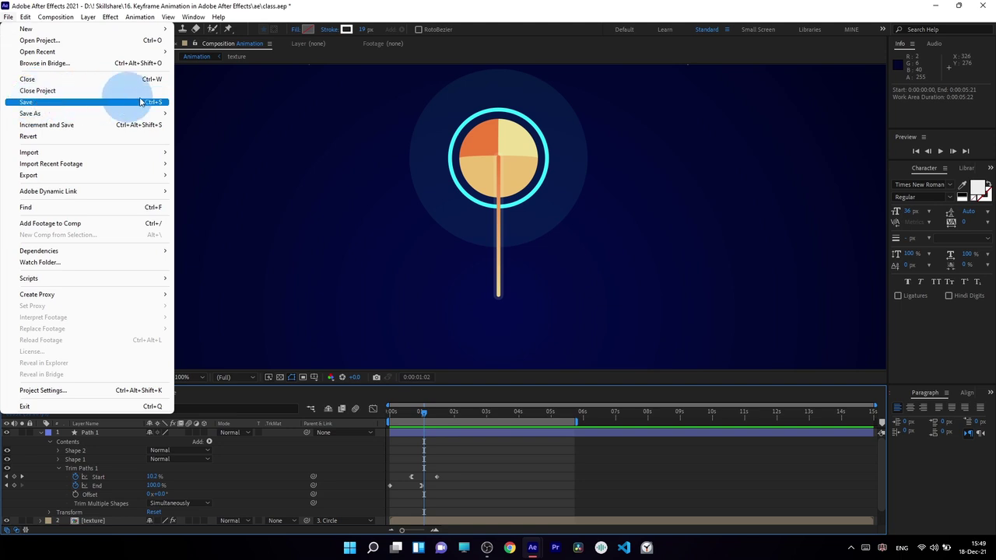
{"action": "left_click", "coordinate": [164, 102]}
{"action": "key", "text": "space"}
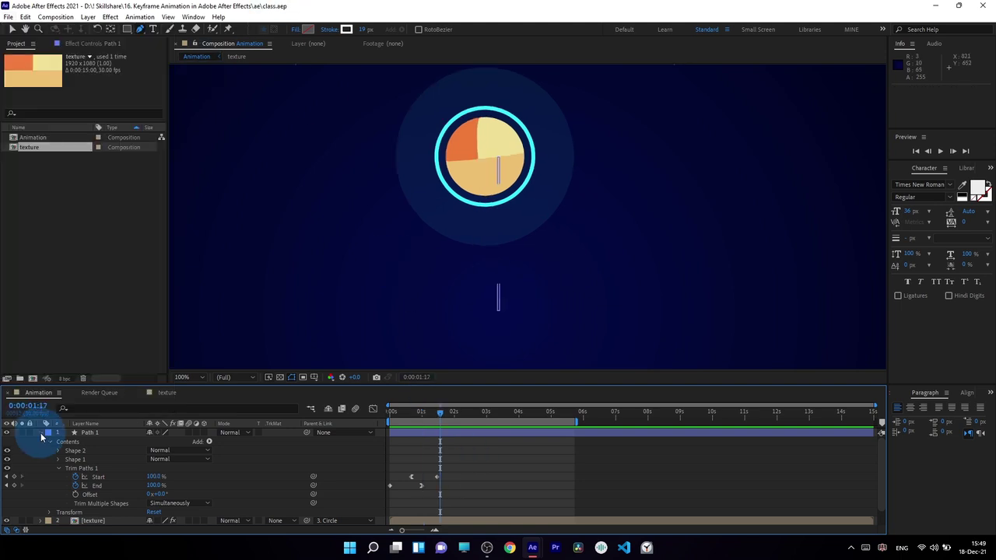
Show only the keyframed properties of the Path 1 layer and move the layer beneath the Circle layer.
{"action": "left_click", "coordinate": [45, 434]}
{"action": "left_click", "coordinate": [412, 431]}
{"action": "key", "text": "u"}
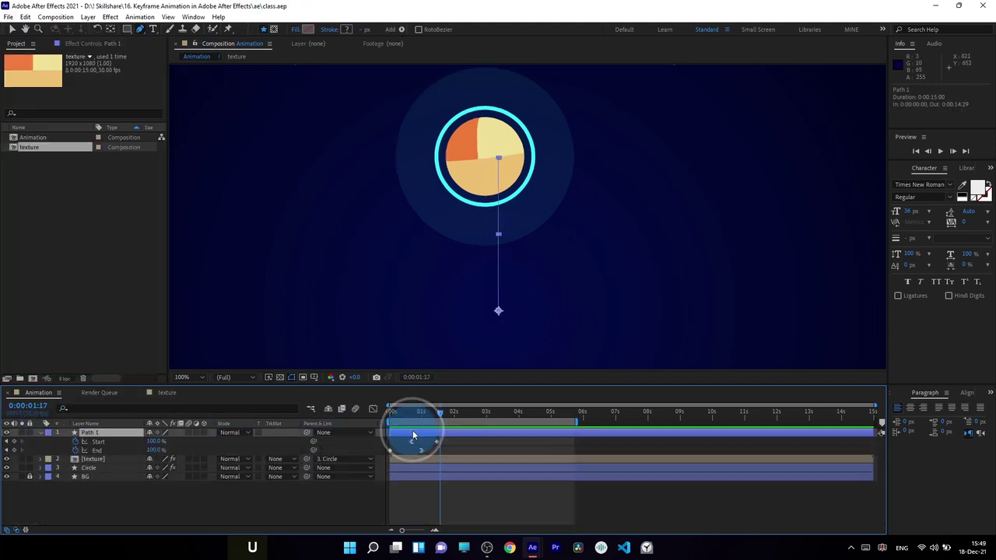
{"action": "left_click_drag", "start_coordinate": [397, 415], "coordinate": [424, 412]}
{"action": "left_click", "coordinate": [412, 442]}
{"action": "left_click", "coordinate": [89, 433]}
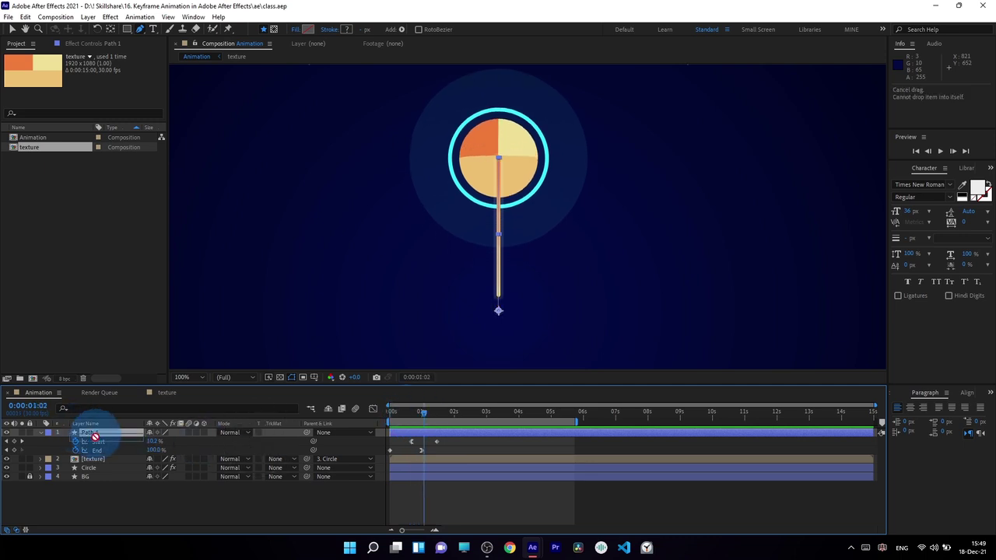
{"action": "left_click_drag", "start_coordinate": [94, 437], "coordinate": [103, 472]}
{"action": "left_click", "coordinate": [189, 522]}
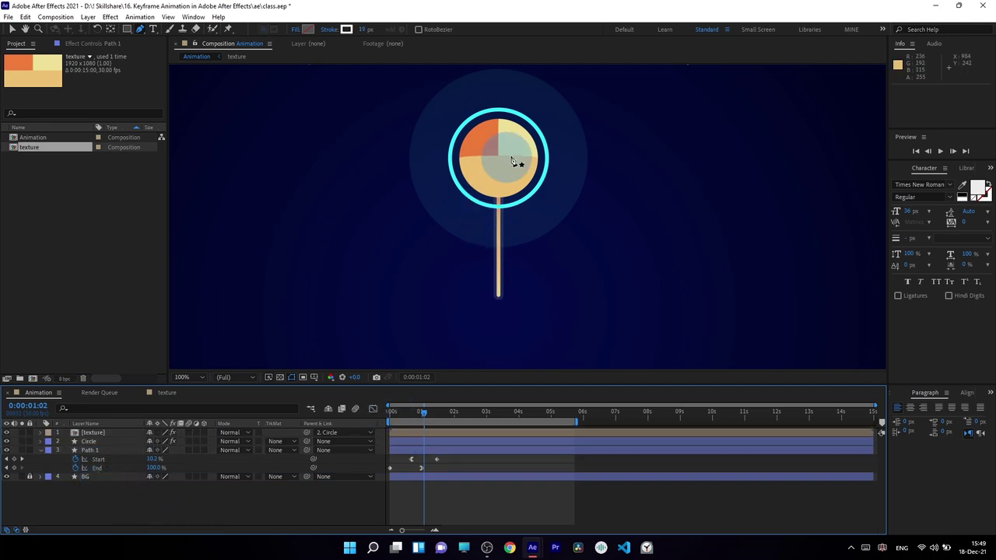
Ease the last Start keyframe of Path 1 and move it to 0:00:01:21.
{"action": "left_click", "coordinate": [437, 460]}
{"action": "left_click_drag", "start_coordinate": [406, 410], "coordinate": [444, 419]}
{"action": "left_click_drag", "start_coordinate": [440, 459], "coordinate": [451, 451]}
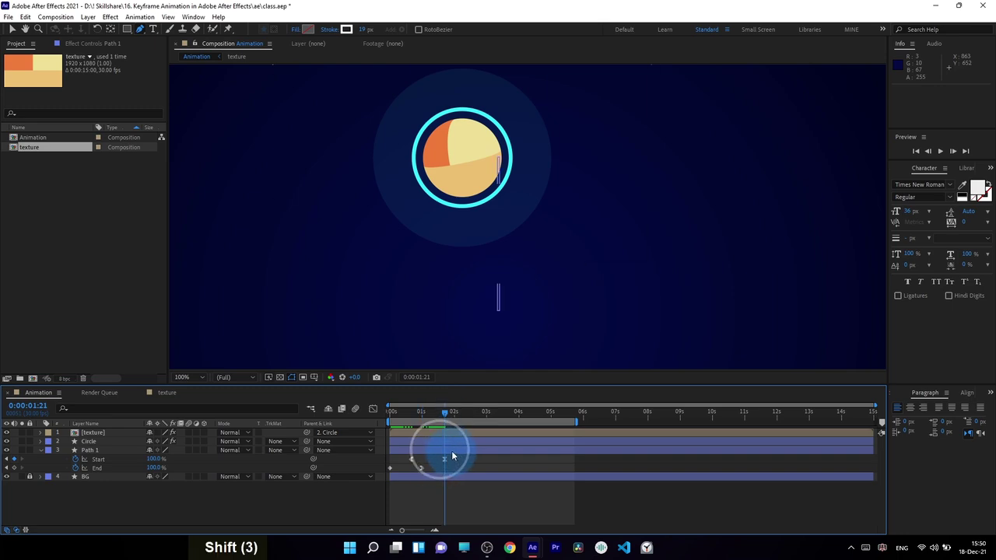
Trim the Path 1 layer so it ends at 0:00:01:21, and collapse its properties after scrubbing through the line animation.
{"action": "left_click", "coordinate": [474, 452]}
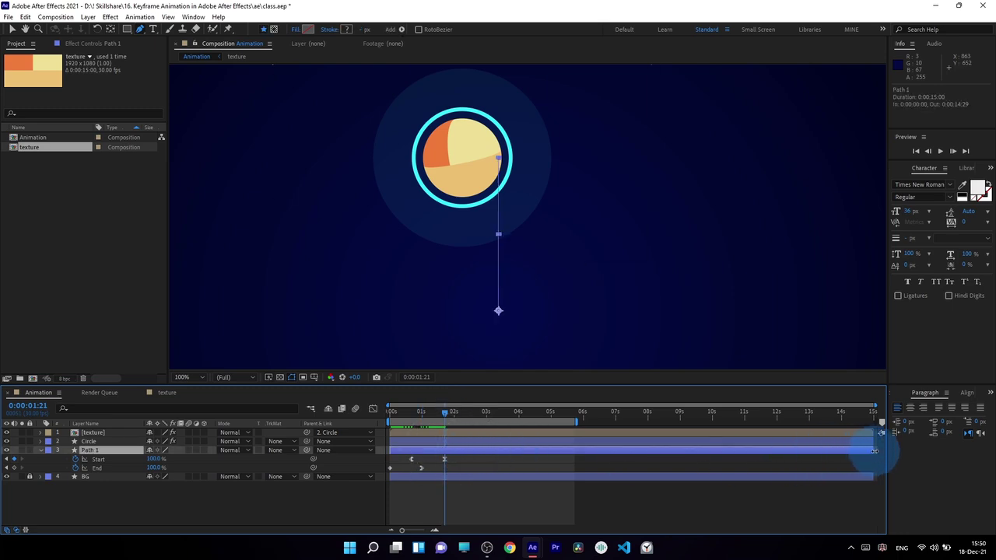
{"action": "left_click_drag", "start_coordinate": [875, 450], "coordinate": [448, 458]}
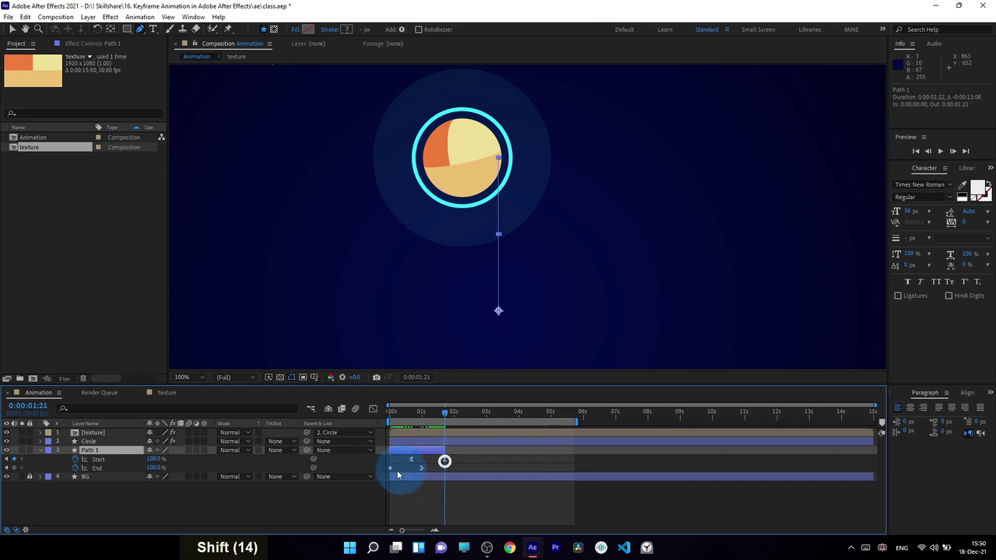
{"action": "left_click", "coordinate": [91, 451]}
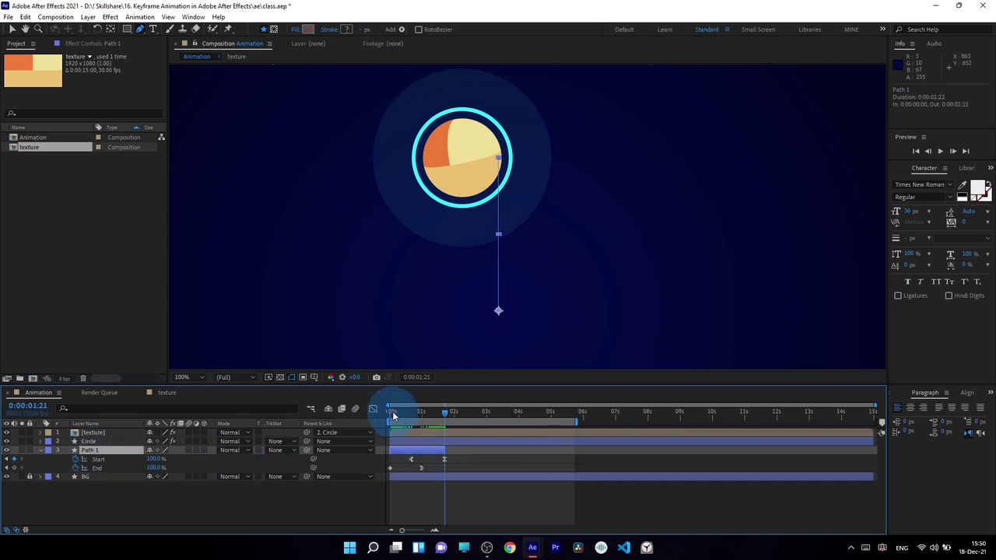
{"action": "left_click_drag", "start_coordinate": [392, 411], "coordinate": [451, 421]}
{"action": "left_click", "coordinate": [41, 453]}
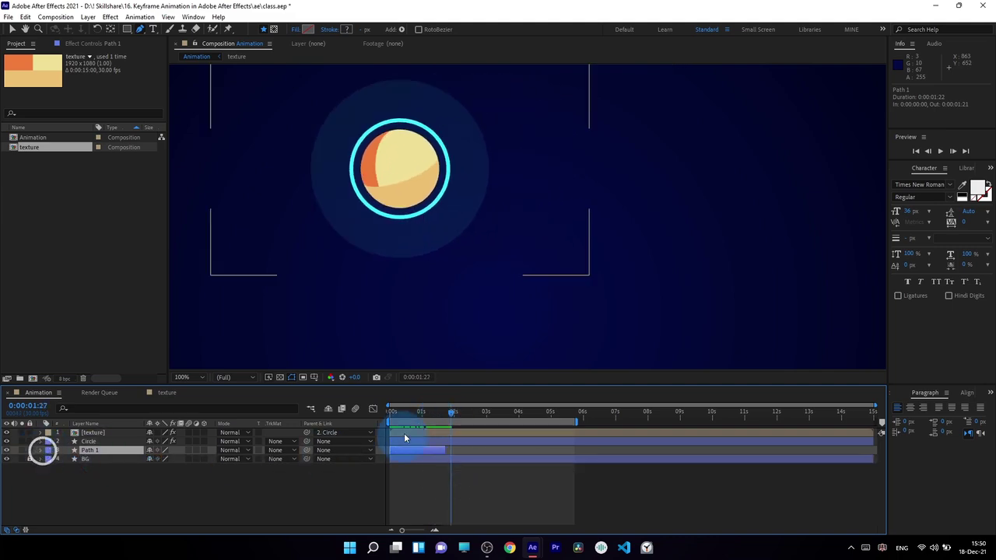
Scrub to 0:00:01:14, deselect the layer, and run a RAM preview of the work area to examine the line and circle together.
{"action": "left_click_drag", "start_coordinate": [391, 411], "coordinate": [437, 424]}
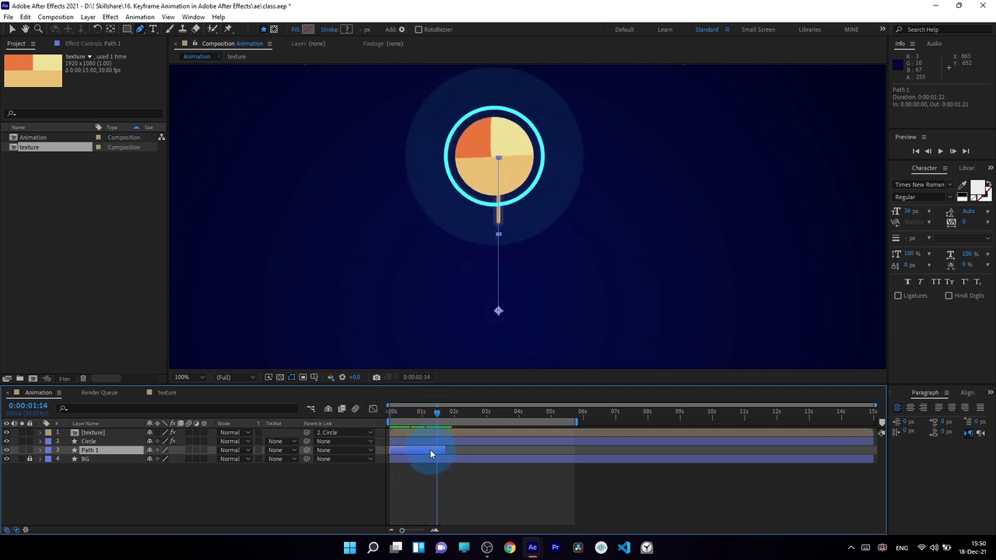
{"action": "left_click", "coordinate": [434, 489]}
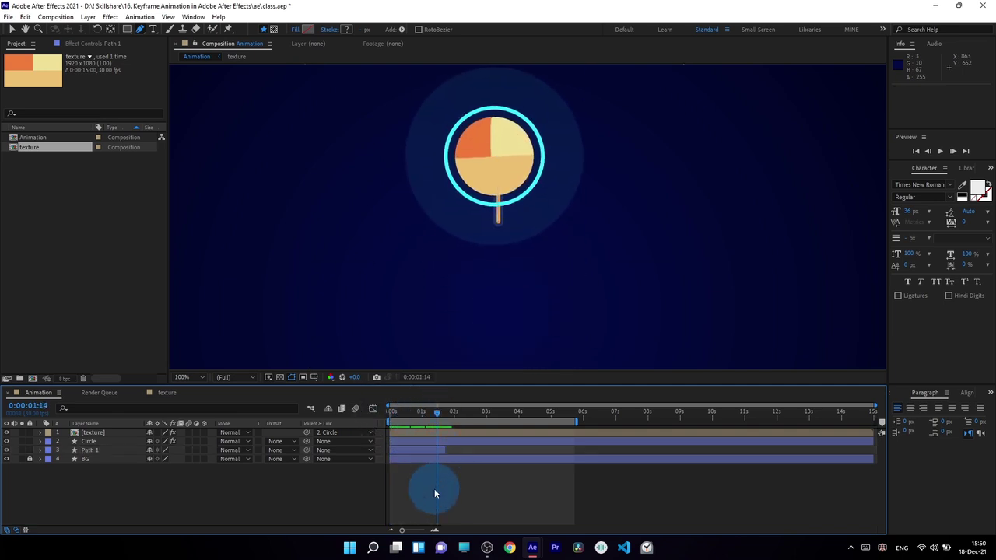
{"action": "key", "text": "KP_0"}
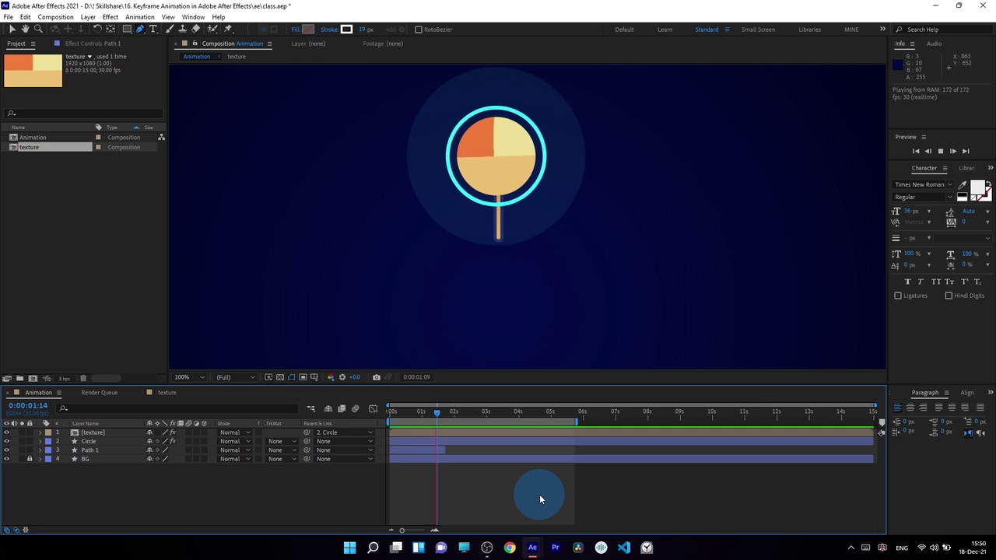
{"action": "key", "text": "KP_0"}
{"action": "key", "text": "KP_0"}
{"action": "key", "text": "KP_0"}
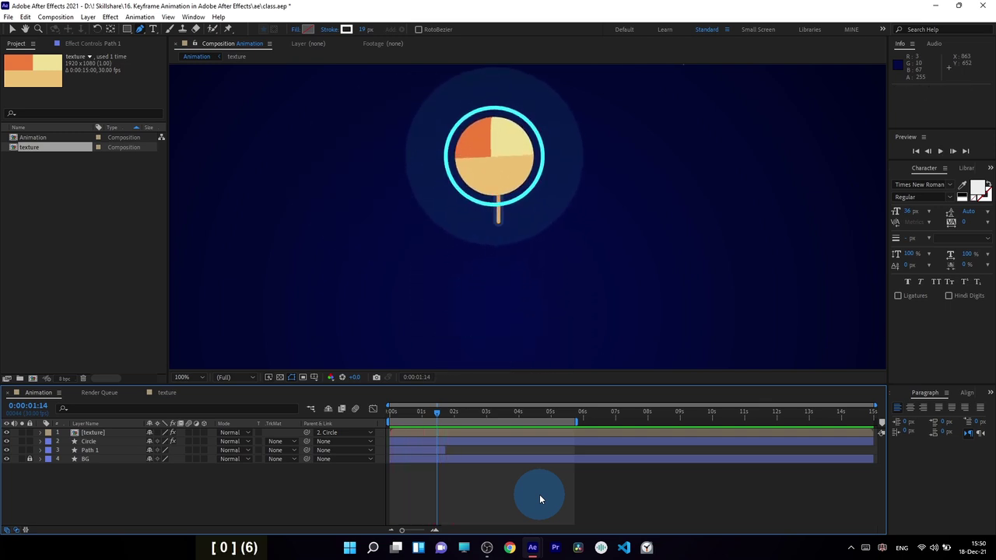
Switch to the test.aep project and scrub Scene 1 to 0:00:02:16 to examine the reference animation.
{"action": "scroll", "coordinate": [567, 262], "scroll_direction": "down", "scroll_amount": 2}
{"action": "key", "text": "KP_0"}
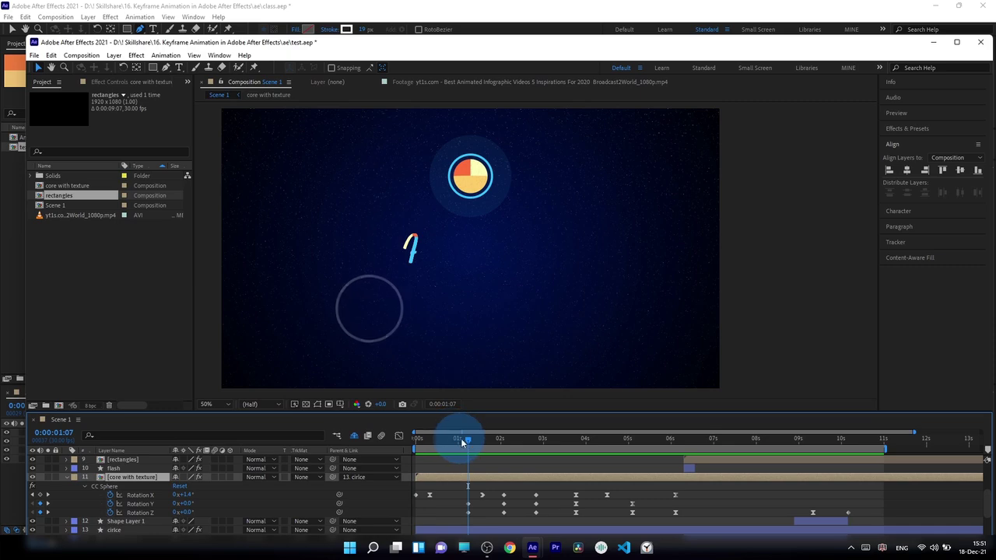
{"action": "left_click_drag", "start_coordinate": [456, 429], "coordinate": [559, 493]}
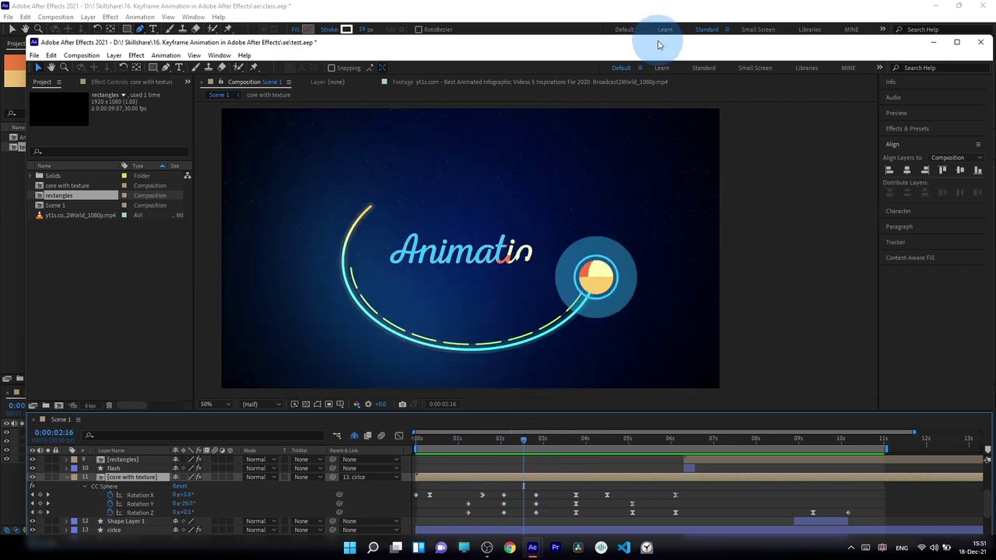